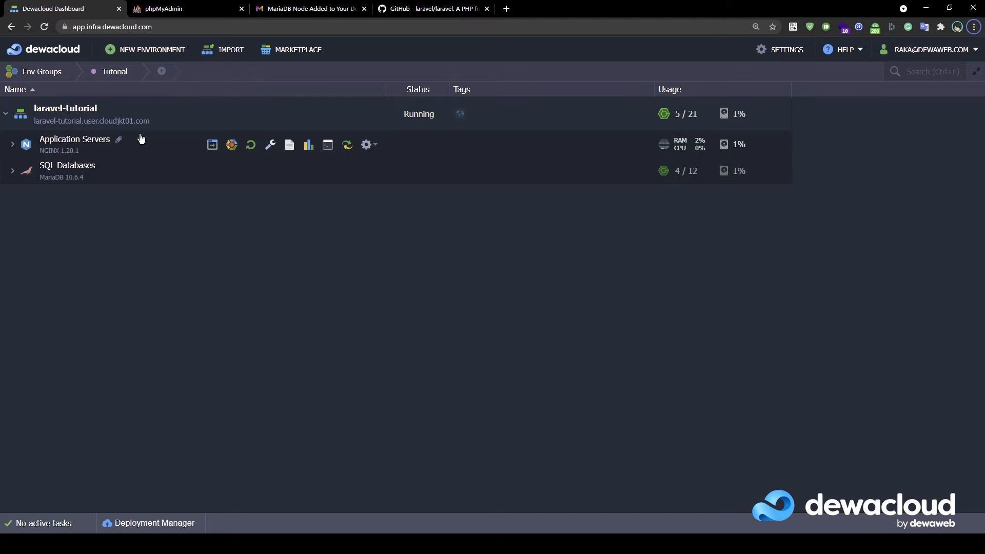
Start a Git deployment to the application servers with a new repository named LaravelOfficial
{"action": "left_click", "coordinate": [10, 150]}
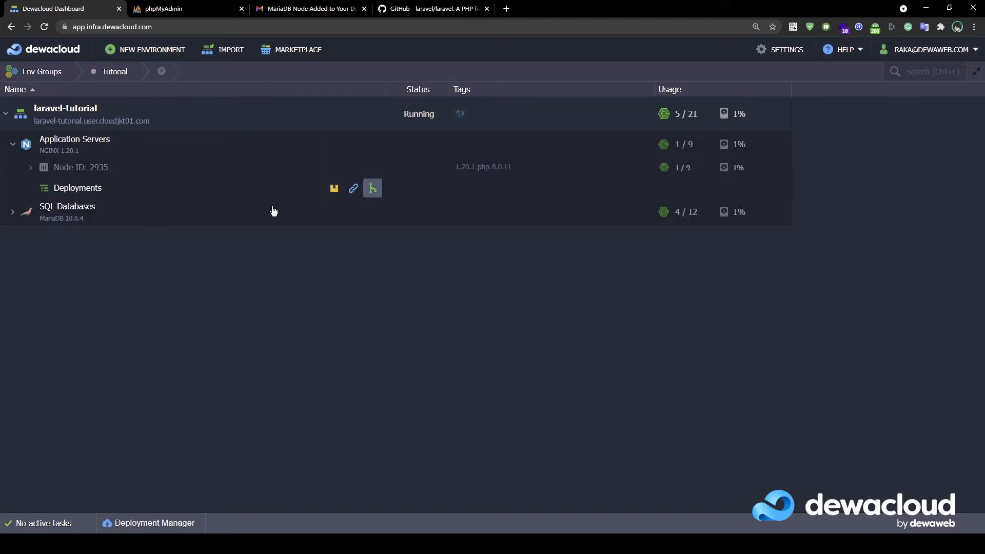
{"action": "left_click", "coordinate": [374, 189]}
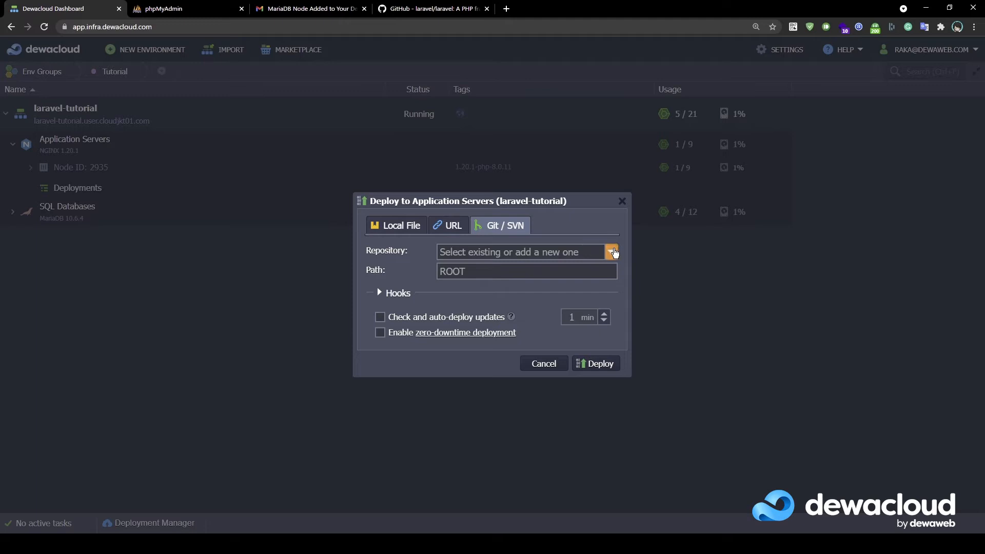
{"action": "left_click", "coordinate": [598, 252]}
{"action": "left_click", "coordinate": [500, 359]}
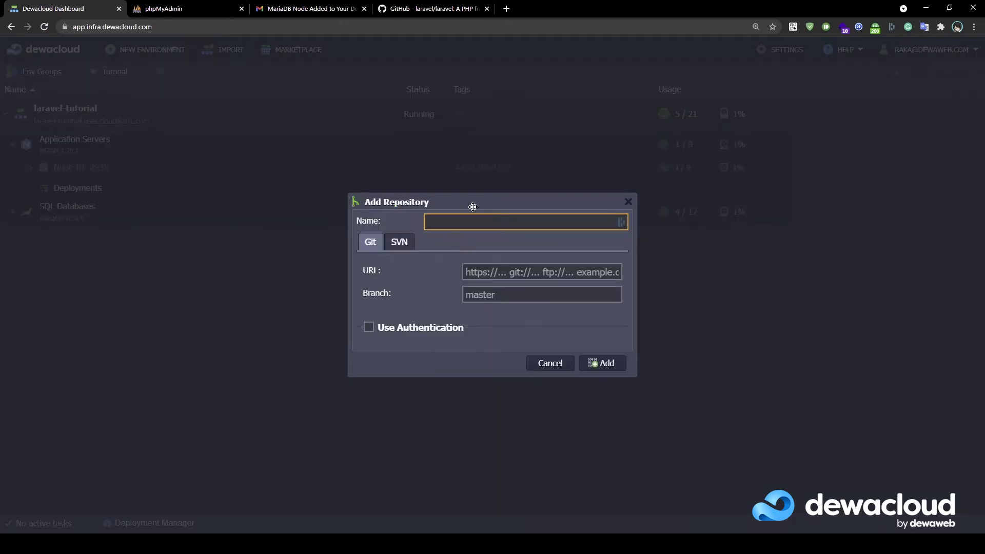
{"action": "type", "text": "LaravelOfficial"}
{"action": "left_click", "coordinate": [415, 9]}
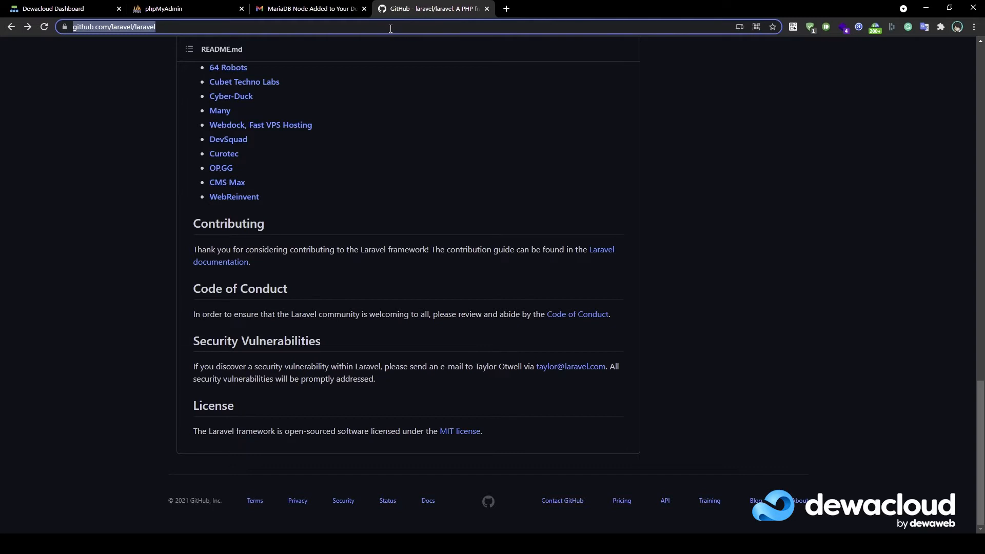
{"action": "left_click", "coordinate": [64, 9]}
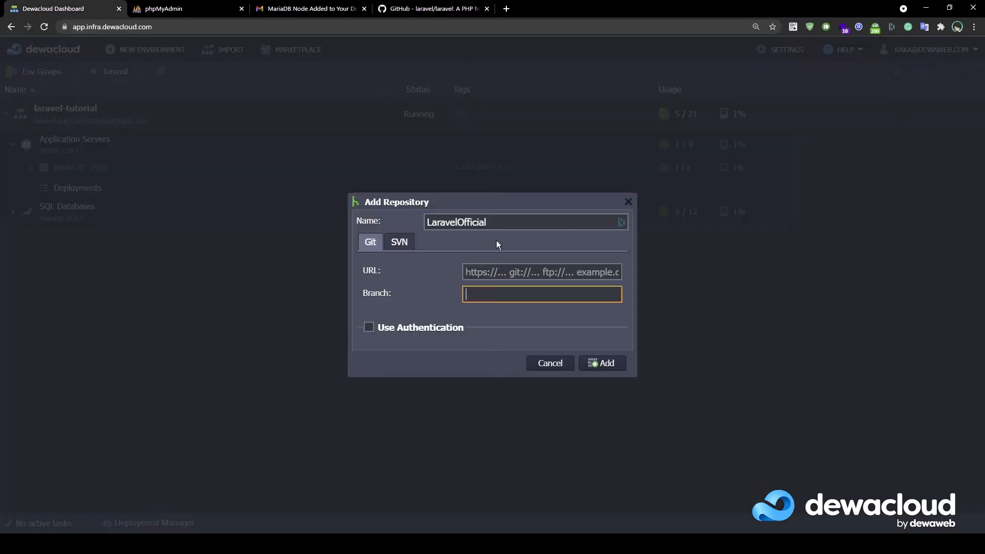
{"action": "left_click", "coordinate": [477, 271]}
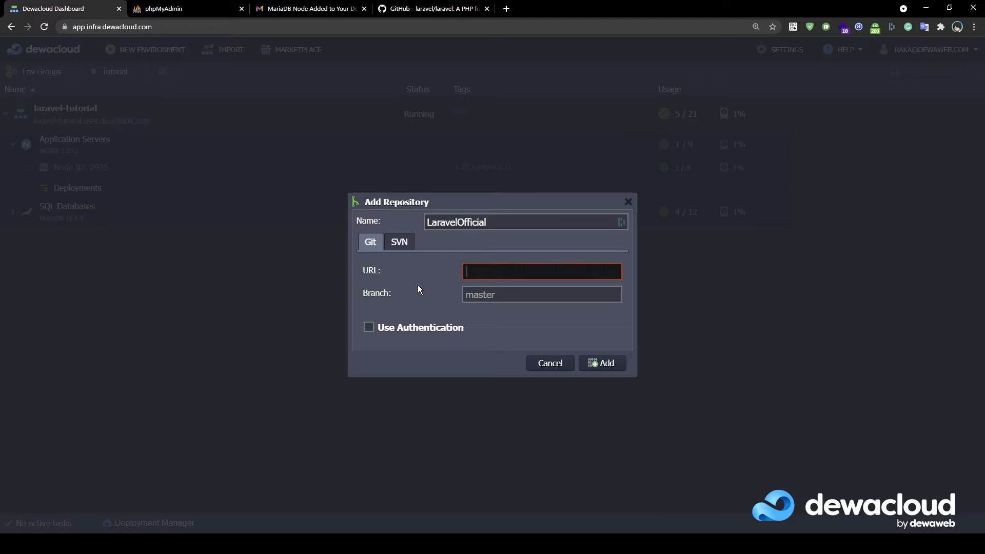
{"action": "key", "text": "Tab"}
{"action": "left_click", "coordinate": [405, 298]}
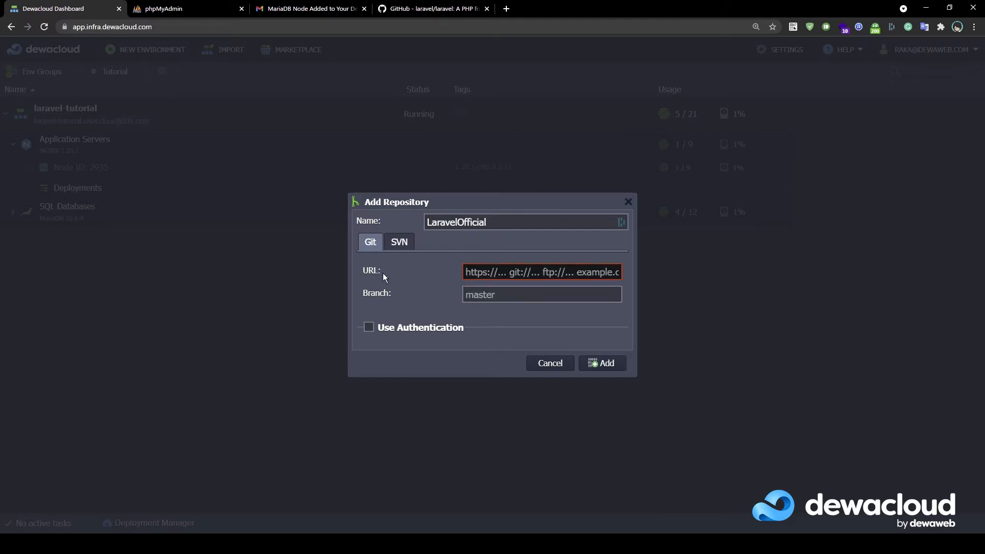
{"action": "left_click", "coordinate": [461, 272]}
{"action": "type", "text": "https://github.com/laravel/laravel"}
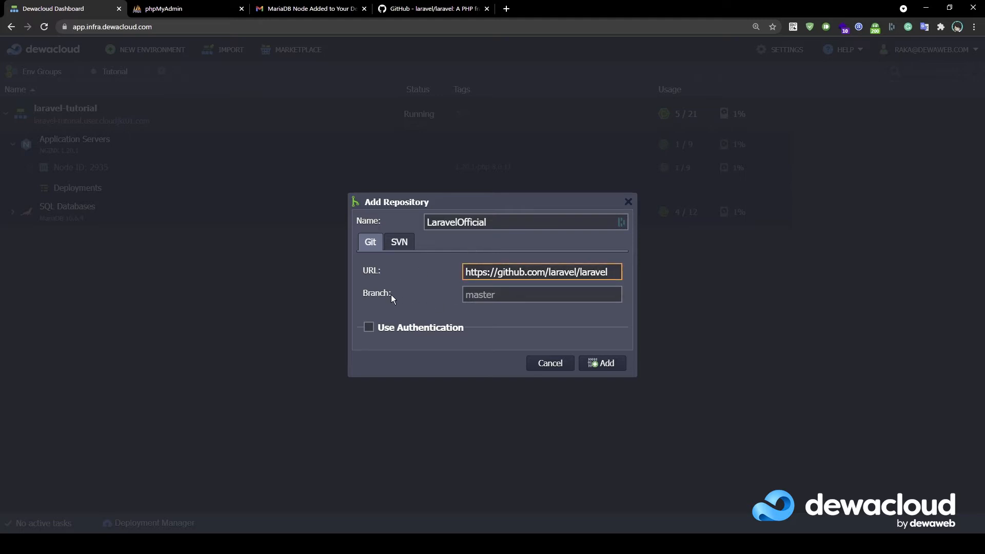
Save LaravelOfficial, turn off Auto-resolve conflicts, and deploy it to ROOT
{"action": "left_click", "coordinate": [601, 364]}
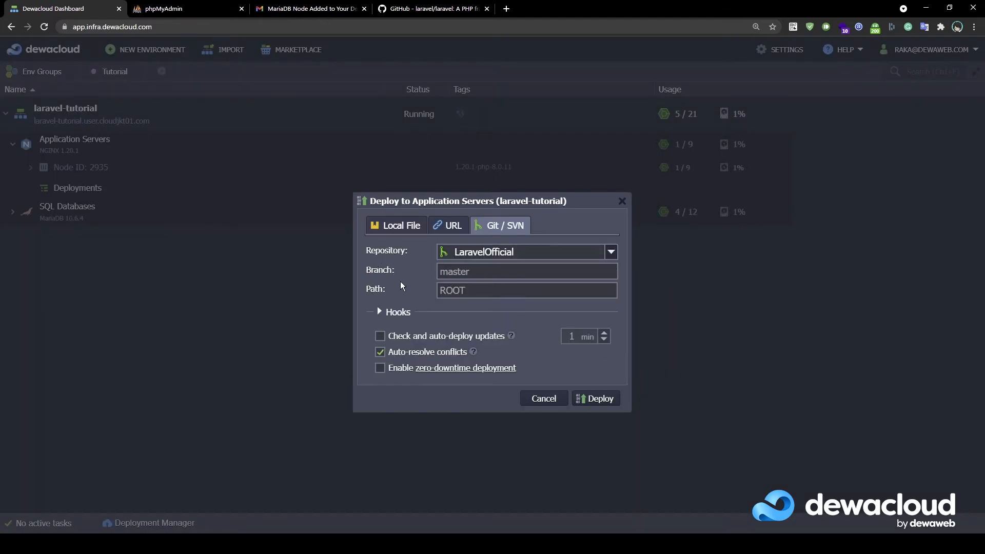
{"action": "left_click", "coordinate": [381, 354]}
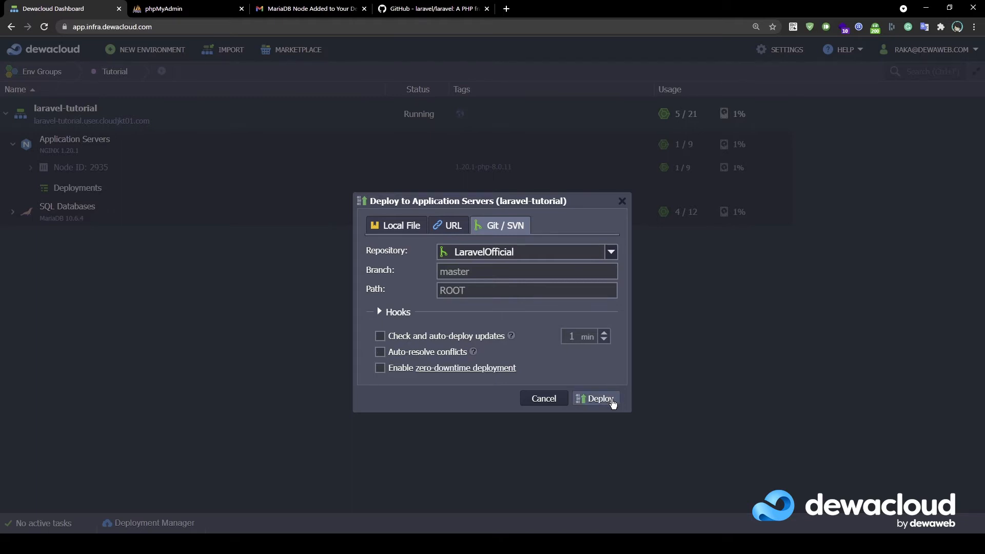
{"action": "left_click", "coordinate": [612, 401]}
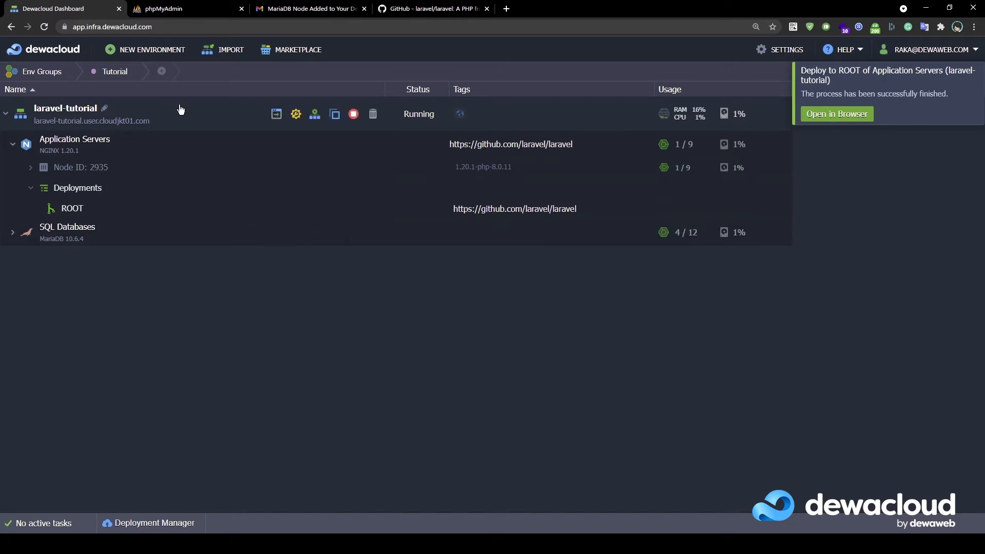
Open the MariaDB node in phpMyAdmin from SQL Databases and log in as root
{"action": "left_click", "coordinate": [189, 9]}
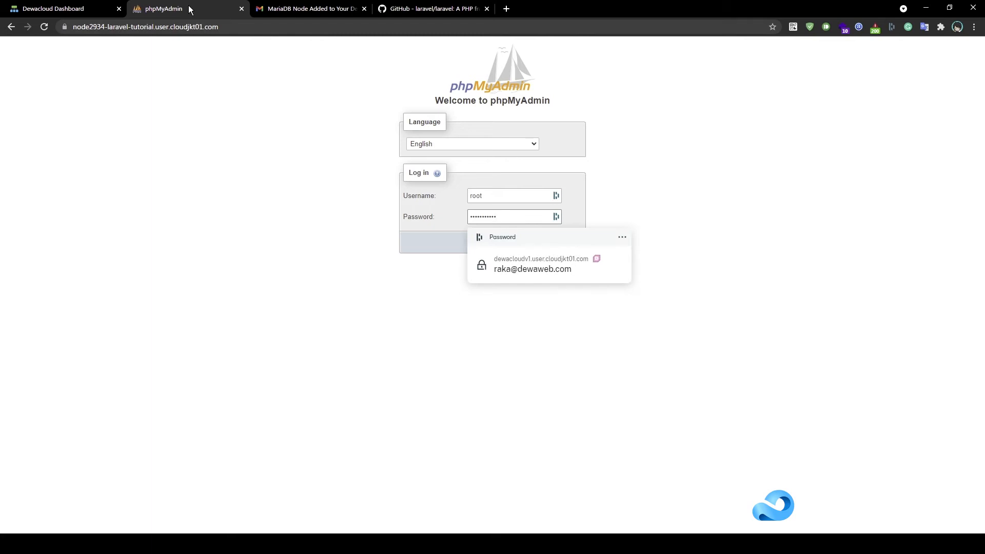
{"action": "left_click", "coordinate": [301, 187]}
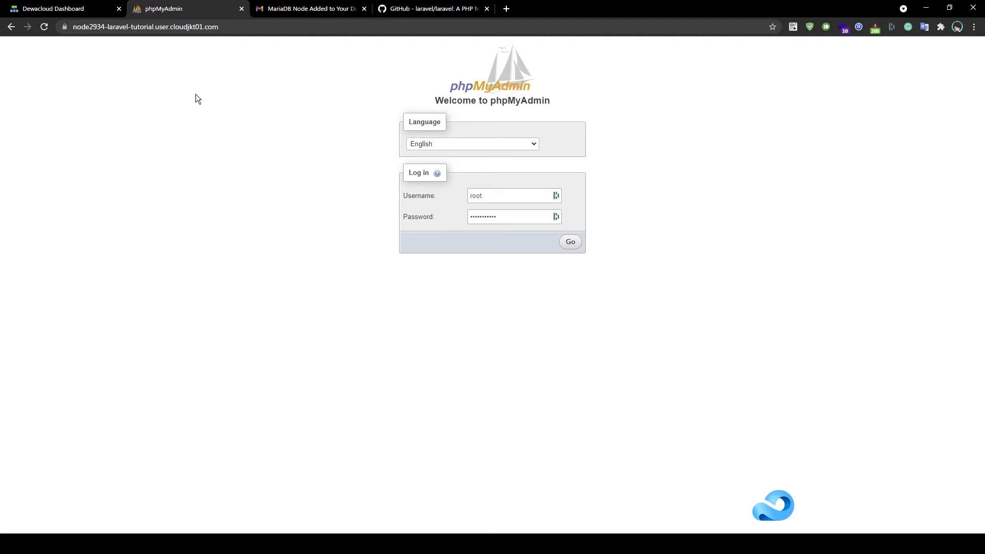
{"action": "left_click", "coordinate": [78, 9]}
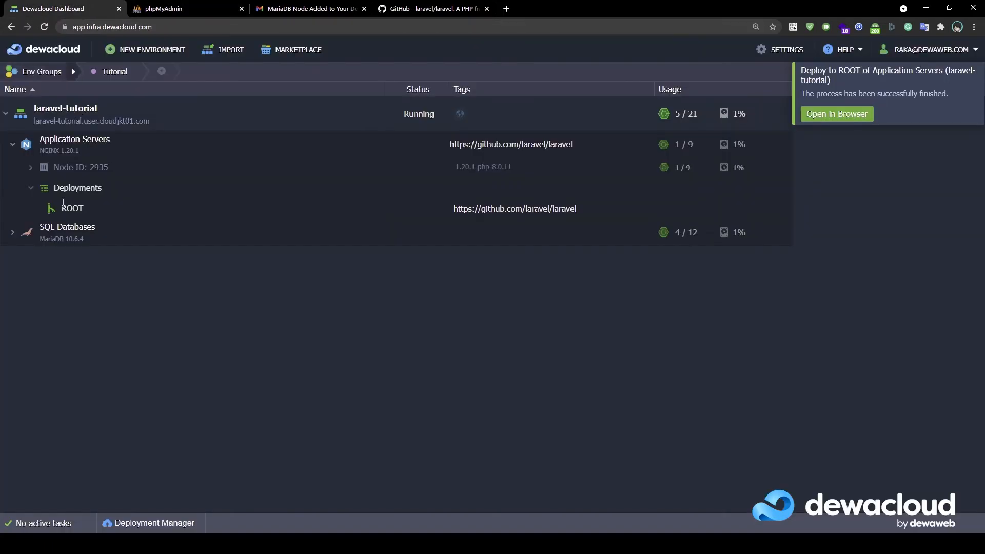
{"action": "left_click", "coordinate": [12, 232]}
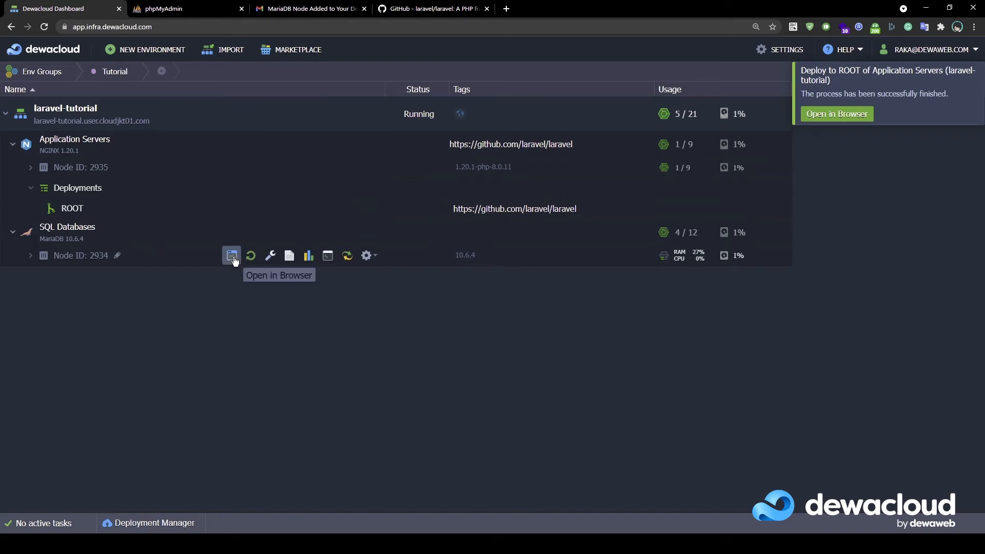
{"action": "left_click", "coordinate": [190, 15]}
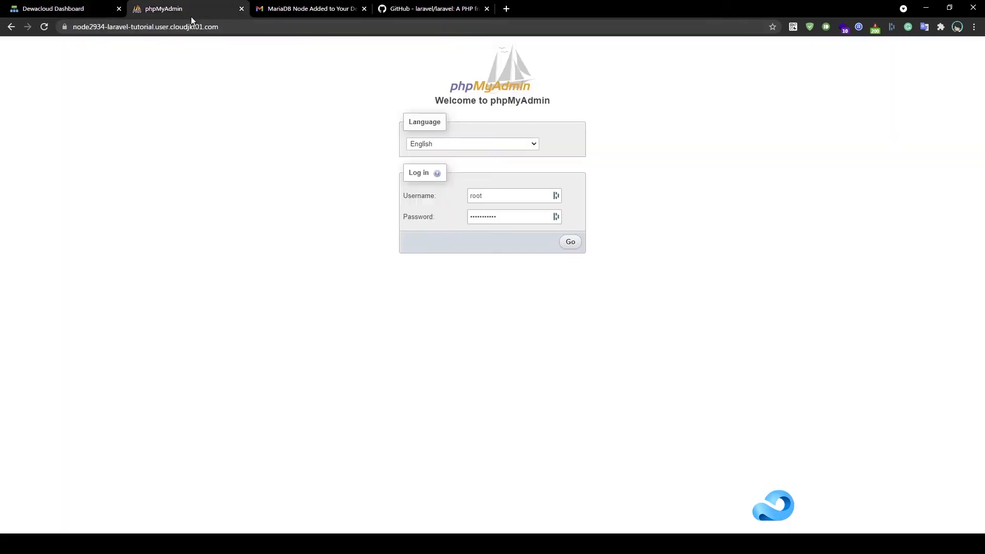
{"action": "left_click", "coordinate": [569, 244]}
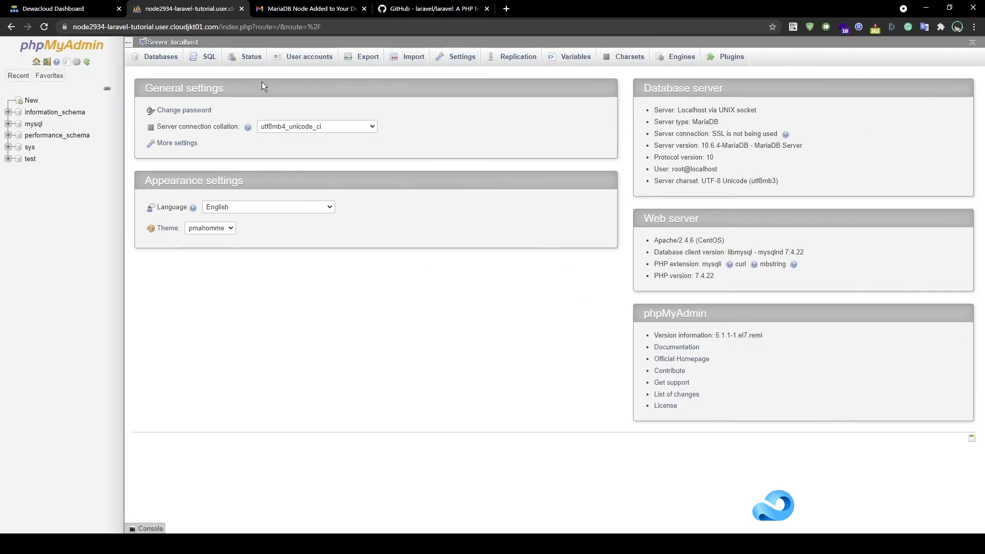
Create database 'laravel' with utf8mb4_unicode_ci collation and show its Privileges page
{"action": "left_click", "coordinate": [164, 55]}
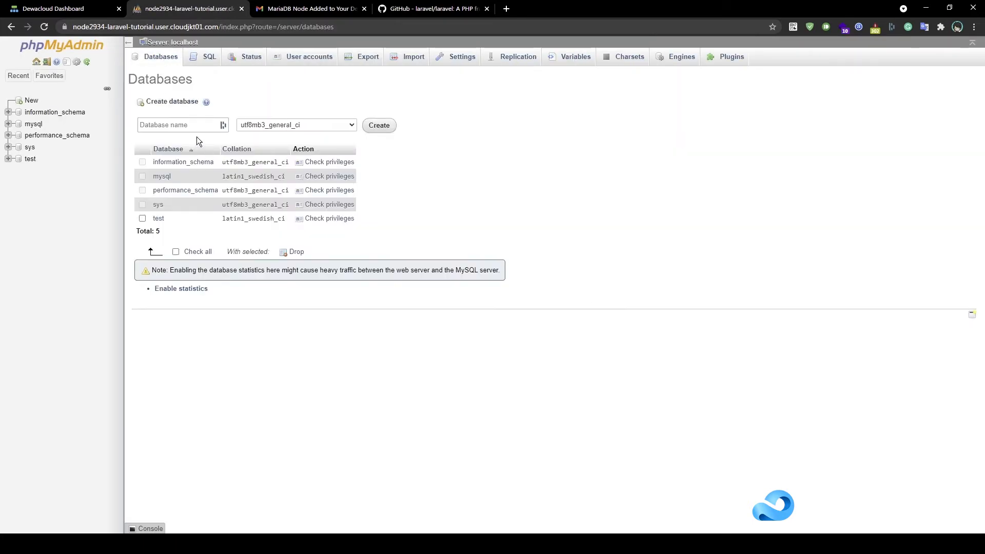
{"action": "left_click", "coordinate": [189, 129]}
{"action": "type", "text": "lar"}
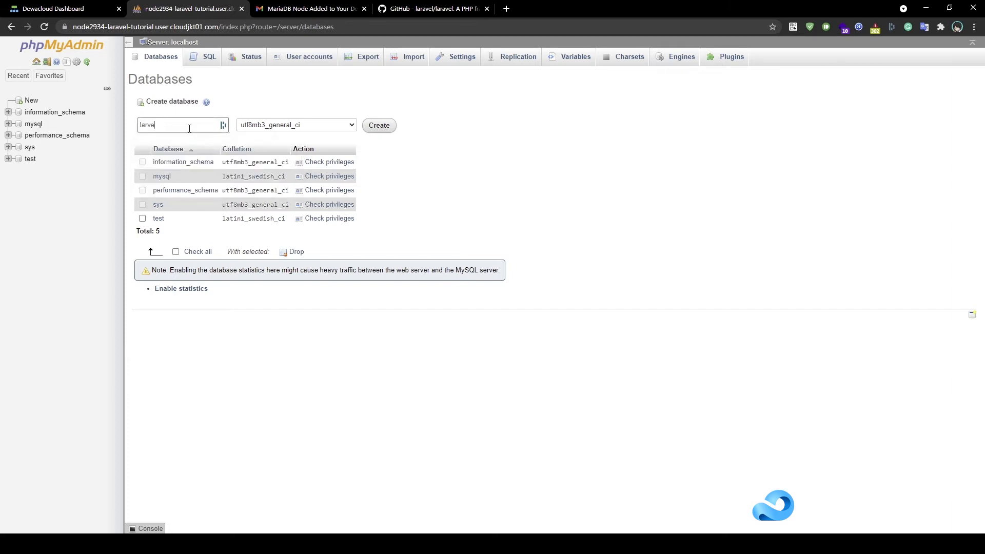
{"action": "type", "text": "avel"}
{"action": "left_click", "coordinate": [253, 124]}
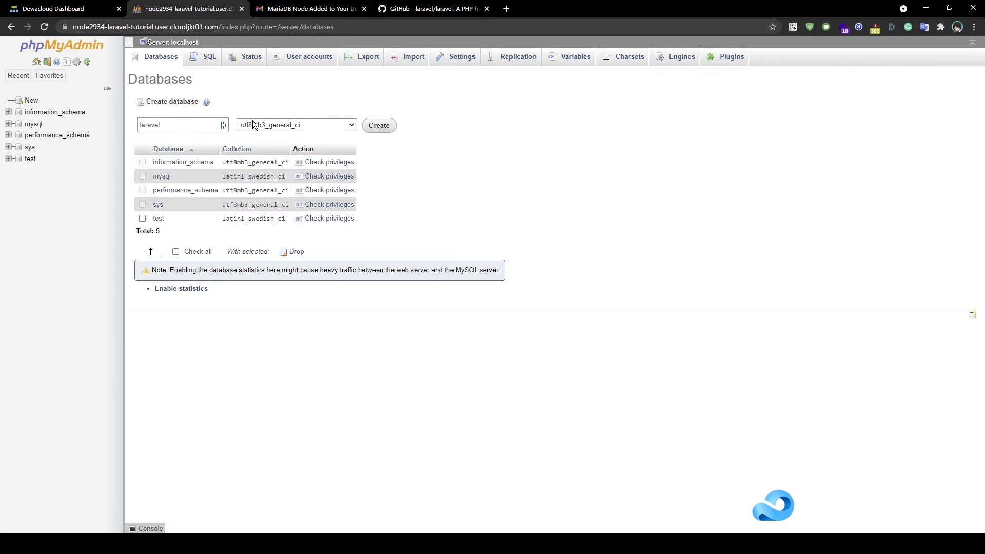
{"action": "left_click", "coordinate": [302, 281]}
{"action": "left_click", "coordinate": [380, 125]}
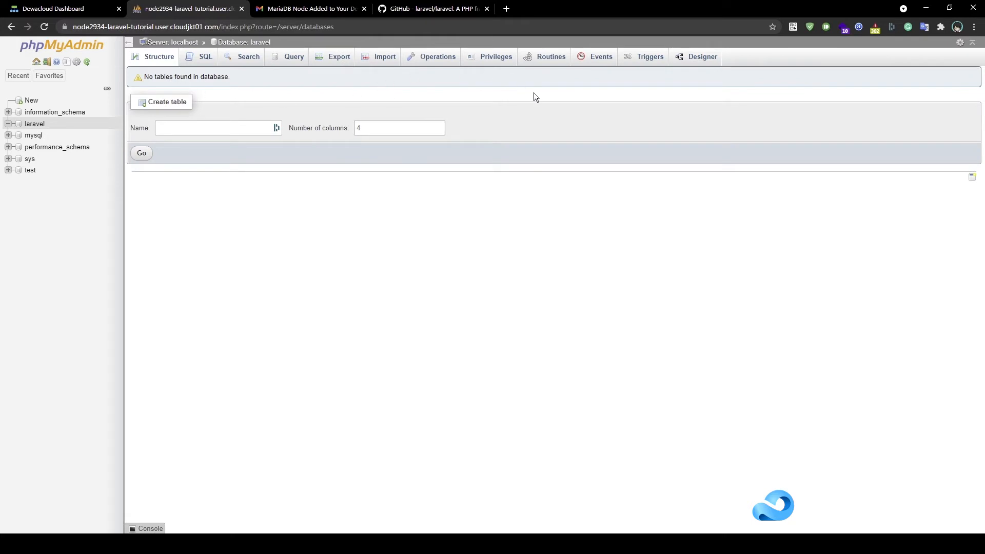
{"action": "left_click", "coordinate": [489, 58]}
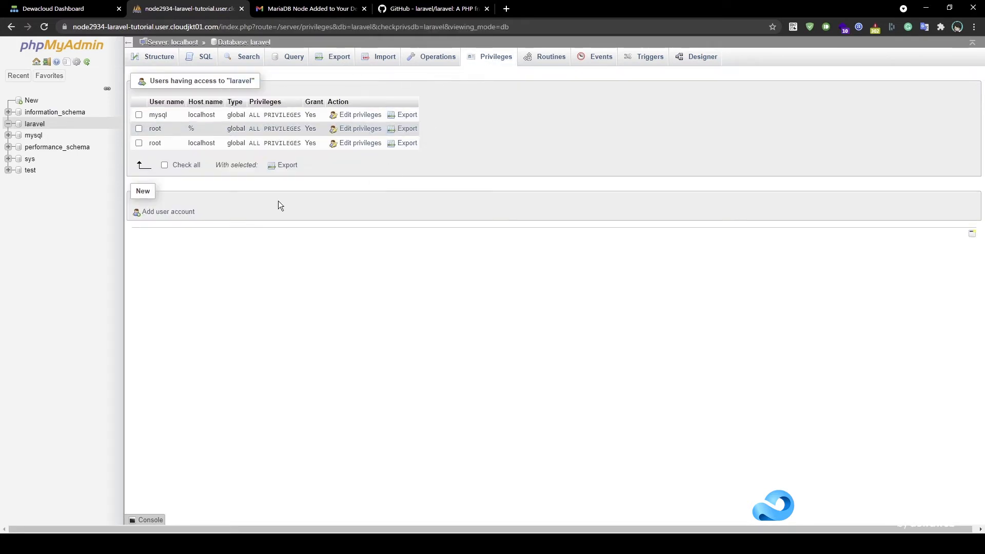
Begin a new user account named 'laraveluser' for the laravel database
{"action": "left_click", "coordinate": [179, 214]}
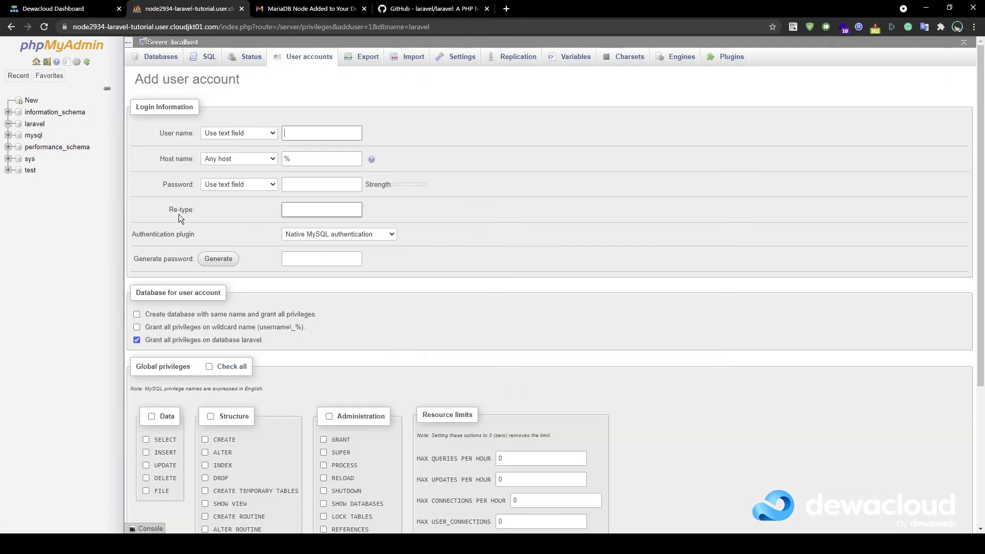
{"action": "left_click", "coordinate": [305, 136]}
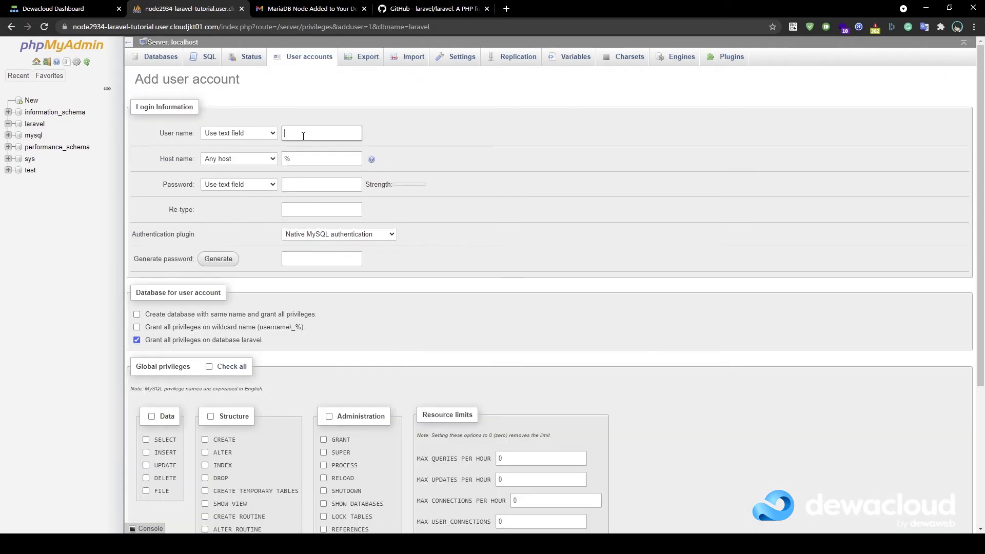
{"action": "type", "text": "laraveluser"}
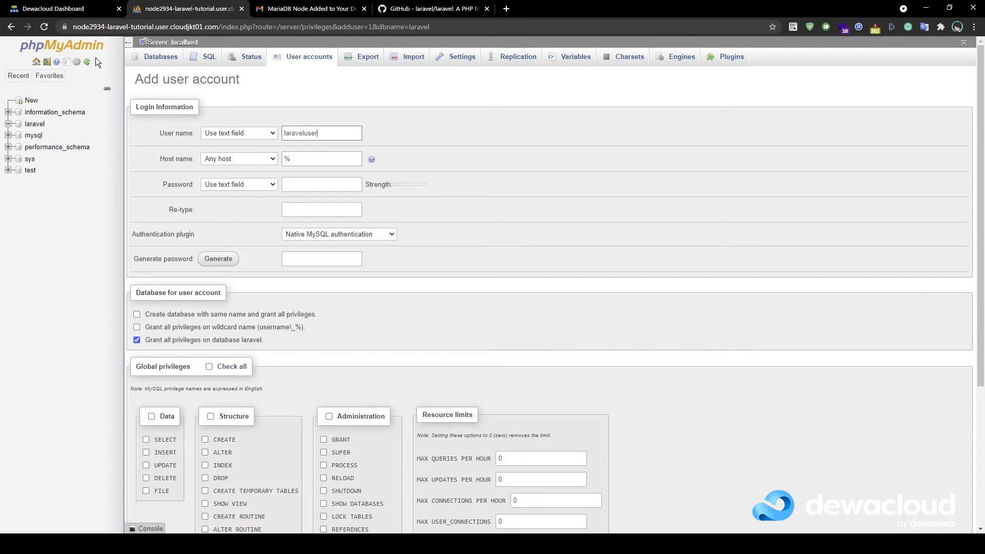
Copy the app server IP 172.16.2.93 and clear '%' from the phpMyAdmin host name
{"action": "left_click", "coordinate": [82, 12]}
{"action": "mouse_move", "coordinate": [78, 176]}
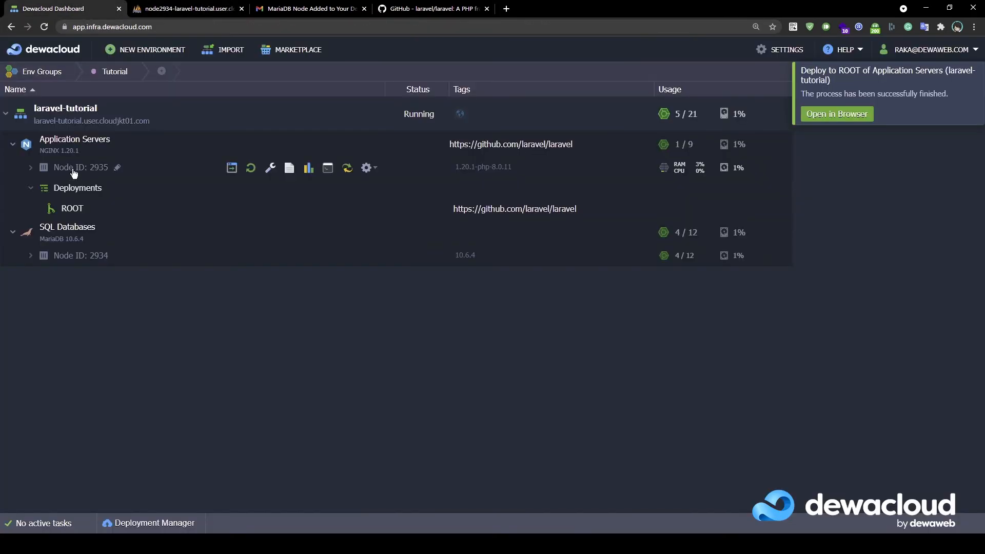
{"action": "left_click", "coordinate": [30, 169]}
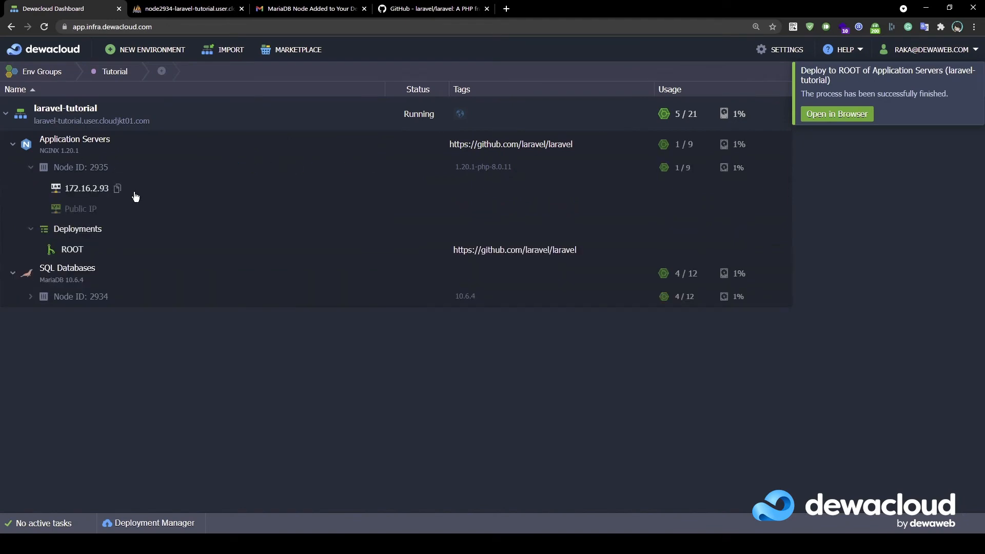
{"action": "left_click", "coordinate": [118, 189]}
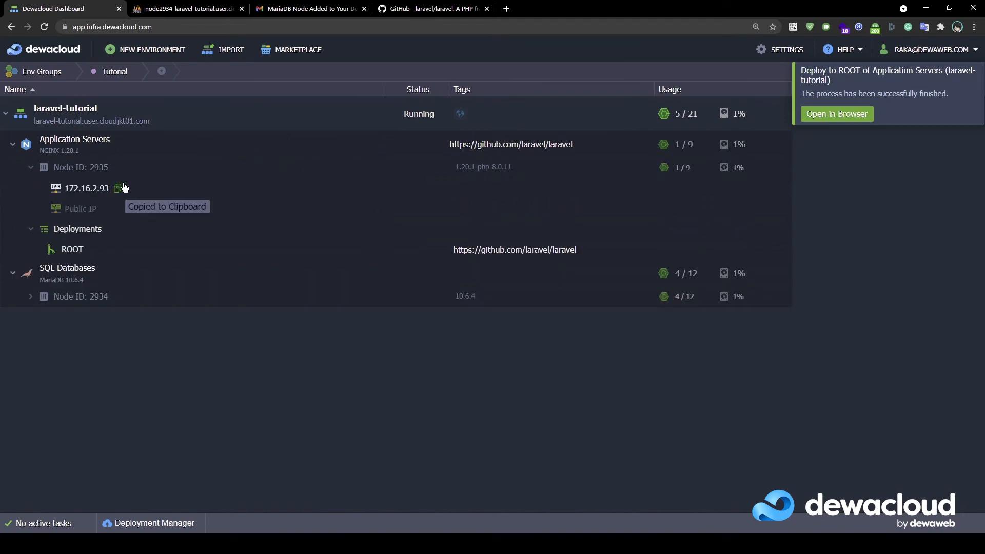
{"action": "left_click", "coordinate": [198, 12]}
{"action": "left_click", "coordinate": [300, 154]}
{"action": "double_click", "coordinate": [301, 154]}
{"action": "key", "text": "BackSpace"}
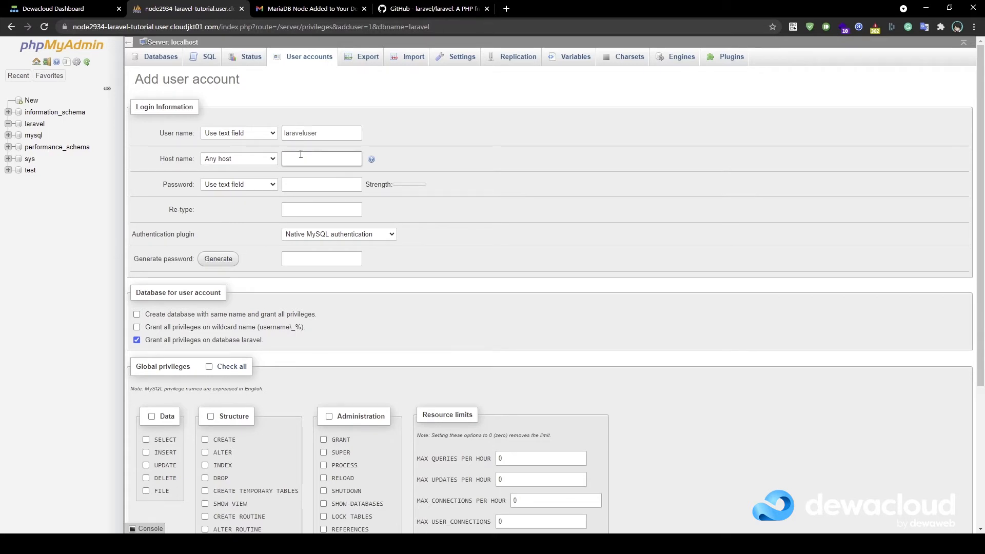
Set host 172.16.2.93, enter and confirm the user's password, and create laraveluser
{"action": "key", "text": "ctrl+v"}
{"action": "left_click", "coordinate": [297, 184]}
{"action": "type", "text": "•••••••"}
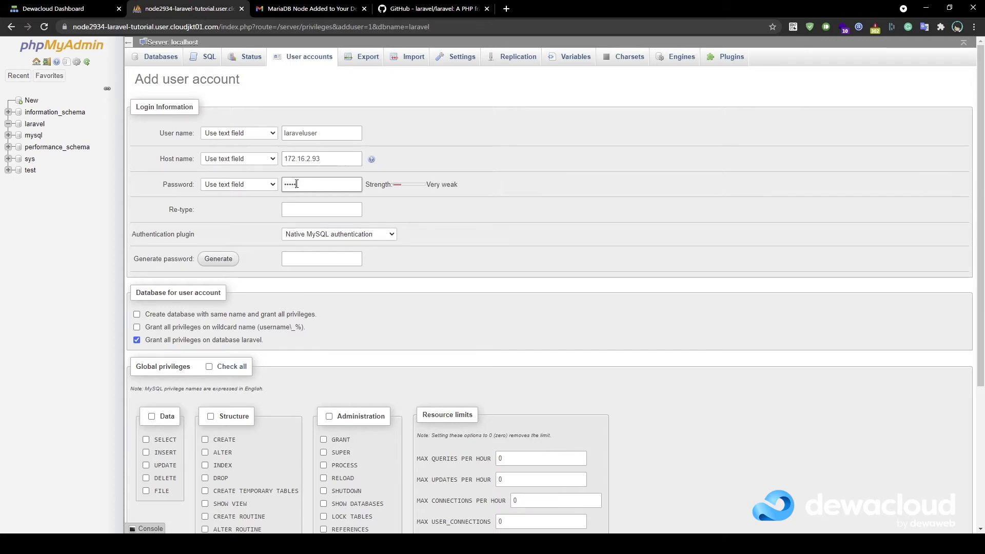
{"action": "type", "text": "•••"}
{"action": "left_click", "coordinate": [346, 215]}
{"action": "type", "text": "••••••"}
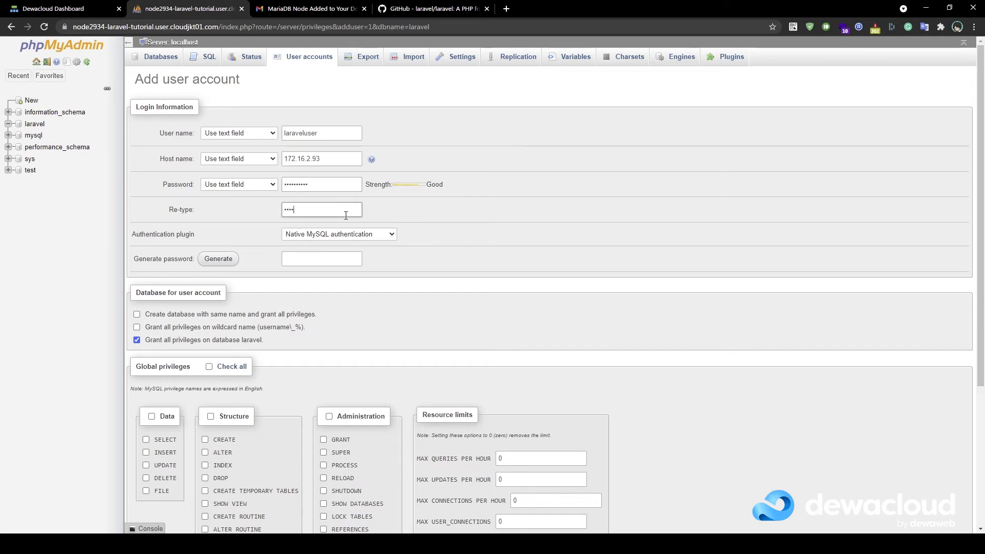
{"action": "type", "text": "••••"}
{"action": "scroll", "coordinate": [253, 210], "scroll_direction": "down", "scroll_amount": 4}
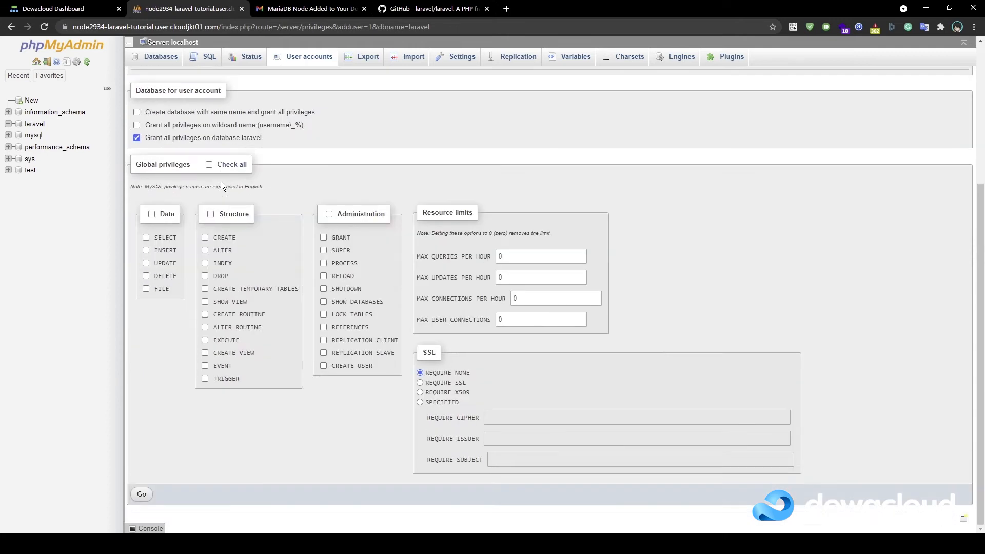
{"action": "left_click", "coordinate": [142, 495]}
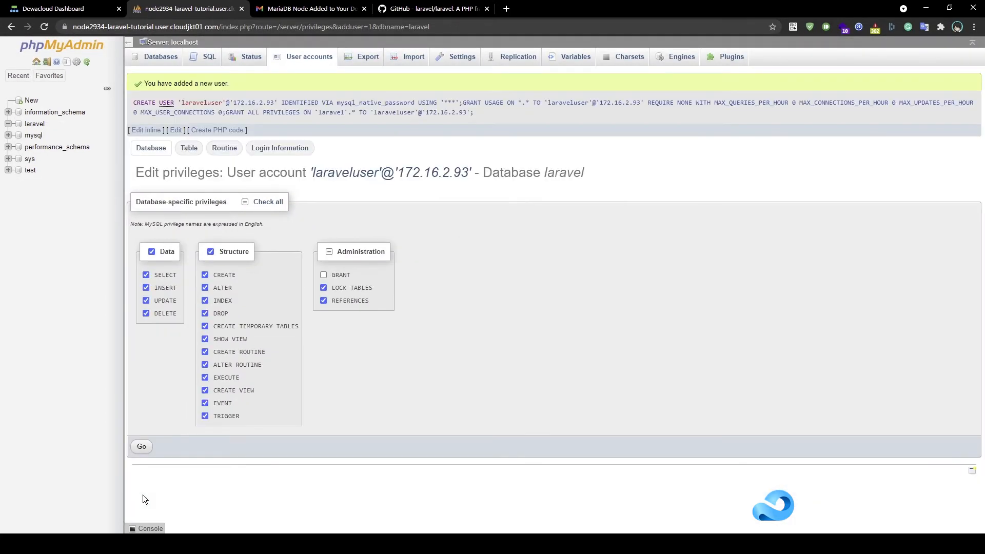
Add GRANT to laraveluser's laravel privileges, apply, and return to the Dewacloud dashboard
{"action": "left_click", "coordinate": [323, 276]}
{"action": "left_click", "coordinate": [140, 449]}
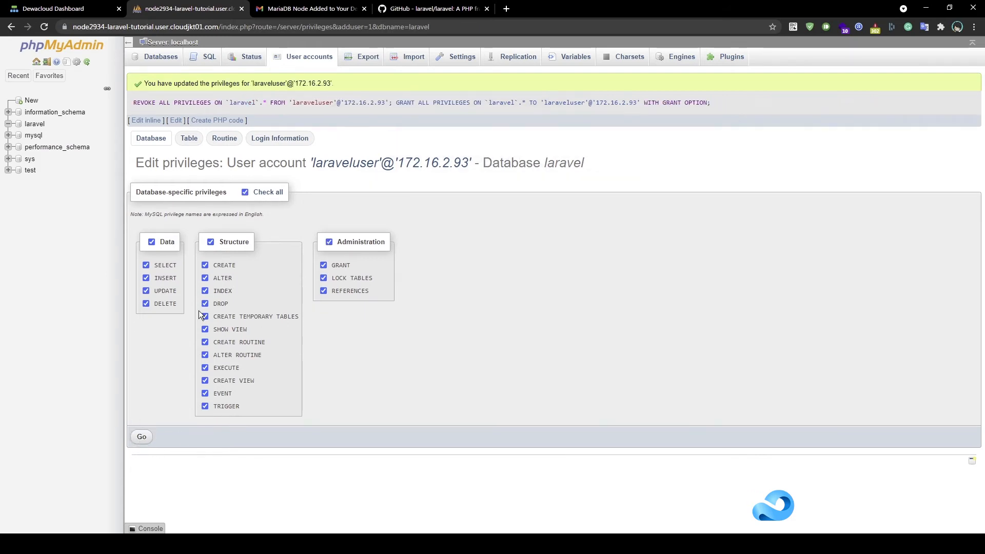
{"action": "left_click", "coordinate": [82, 14]}
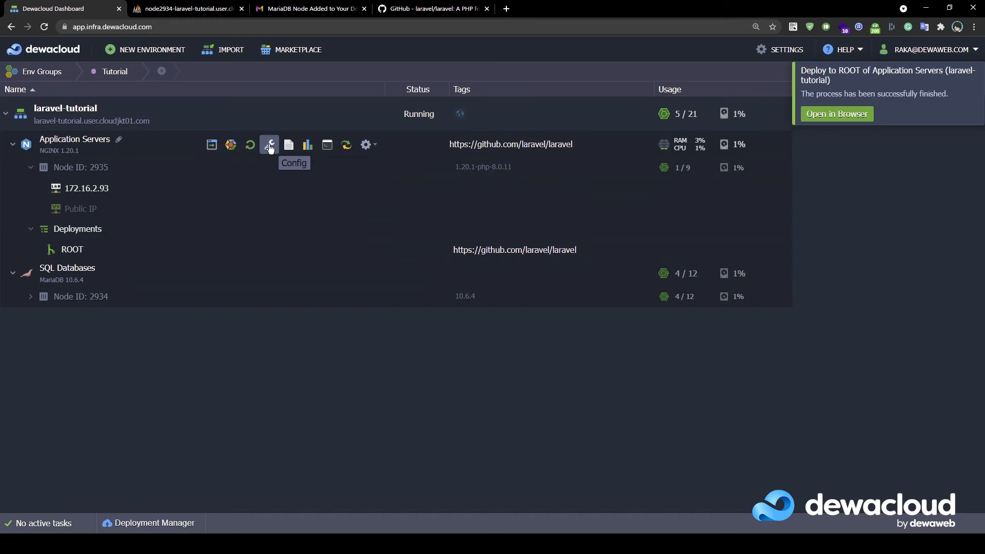
Open the app server's config files and browse to /var/www/webroot/ROOT via the webroot favorite
{"action": "left_click", "coordinate": [269, 146]}
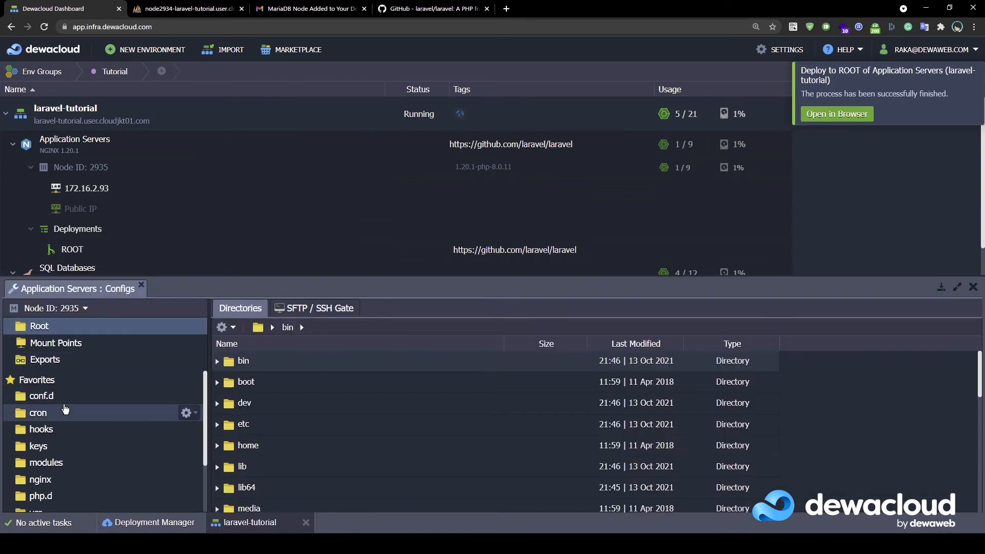
{"action": "scroll", "coordinate": [65, 409], "scroll_direction": "down", "scroll_amount": 3}
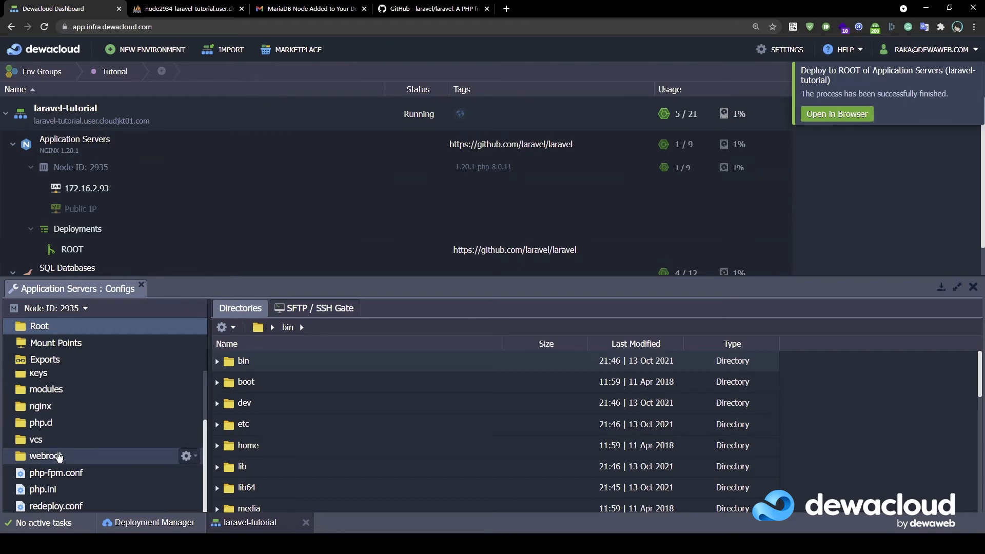
{"action": "left_click", "coordinate": [58, 456]}
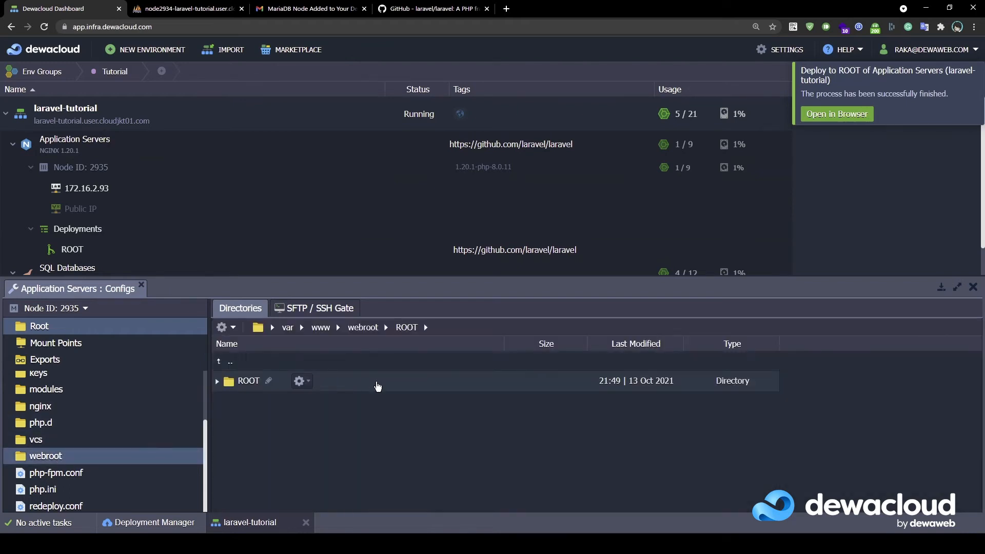
{"action": "double_click", "coordinate": [377, 382]}
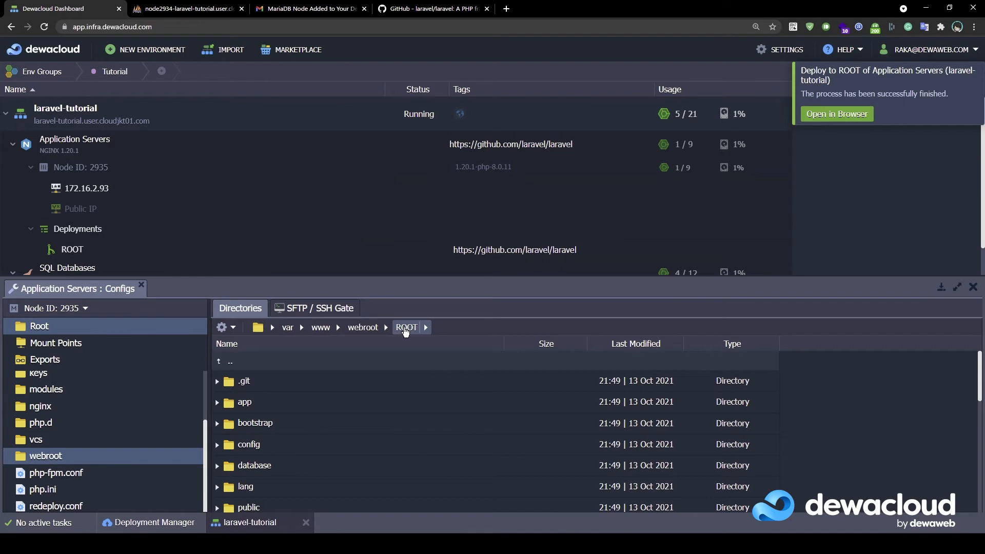
{"action": "scroll", "coordinate": [327, 393], "scroll_direction": "down", "scroll_amount": 2}
{"action": "scroll", "coordinate": [326, 392], "scroll_direction": "down", "scroll_amount": 5}
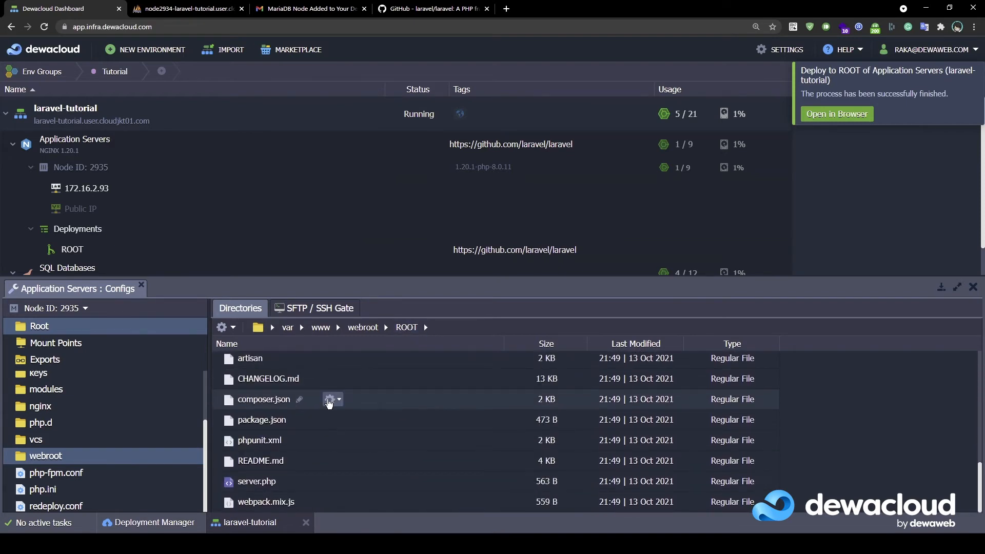
{"action": "scroll", "coordinate": [329, 400], "scroll_direction": "up", "scroll_amount": 2}
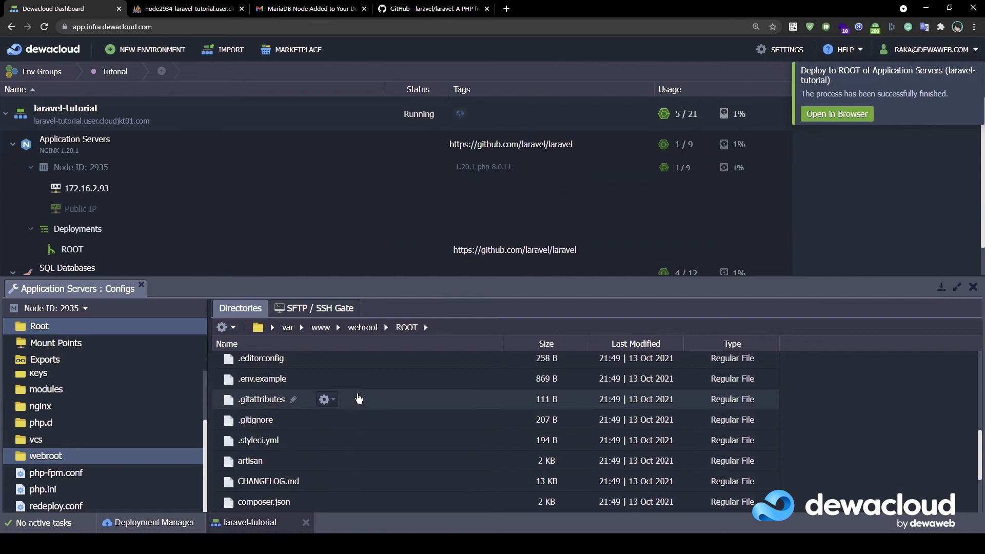
{"action": "scroll", "coordinate": [409, 436], "scroll_direction": "up", "scroll_amount": 2}
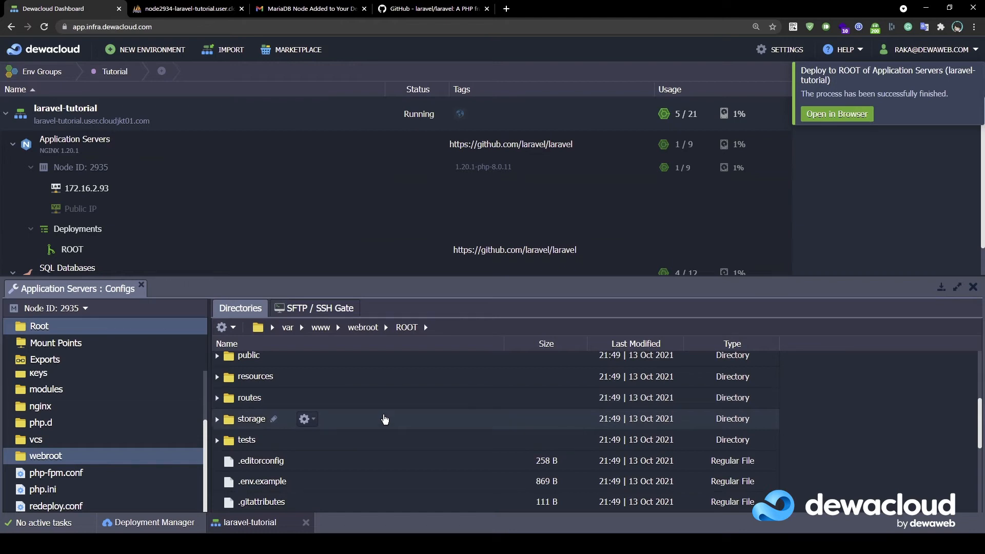
{"action": "scroll", "coordinate": [385, 420], "scroll_direction": "down", "scroll_amount": 1}
{"action": "scroll", "coordinate": [395, 414], "scroll_direction": "down", "scroll_amount": 1}
{"action": "scroll", "coordinate": [321, 411], "scroll_direction": "up", "scroll_amount": 1}
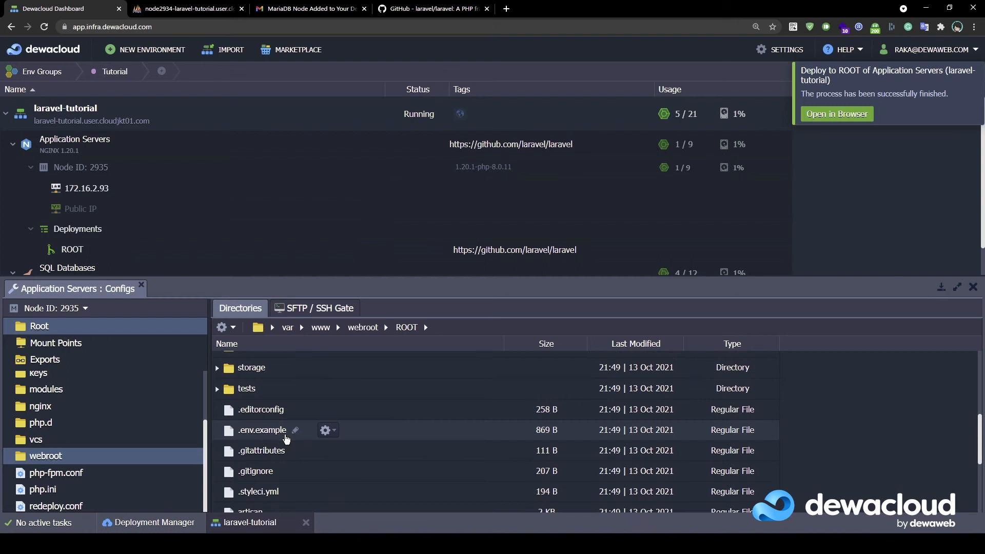
{"action": "left_click", "coordinate": [226, 327]}
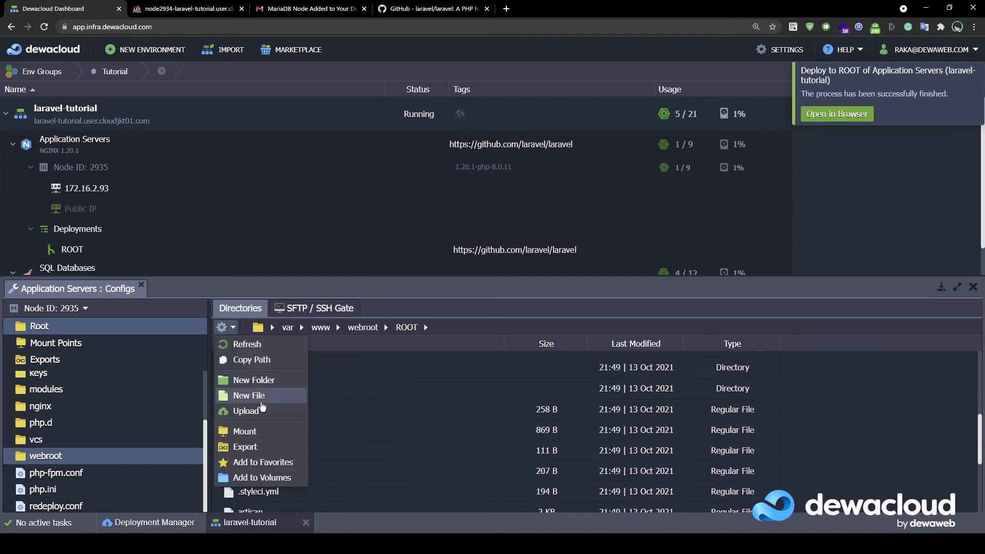
Create a new empty file named .env in ROOT
{"action": "left_click", "coordinate": [247, 396]}
{"action": "type", "text": ".env"}
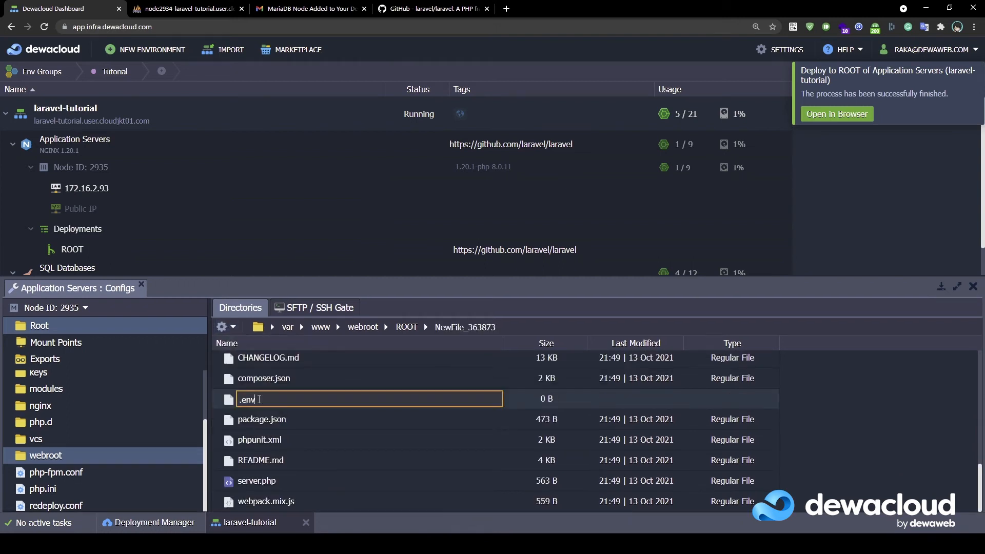
{"action": "key", "text": "Return"}
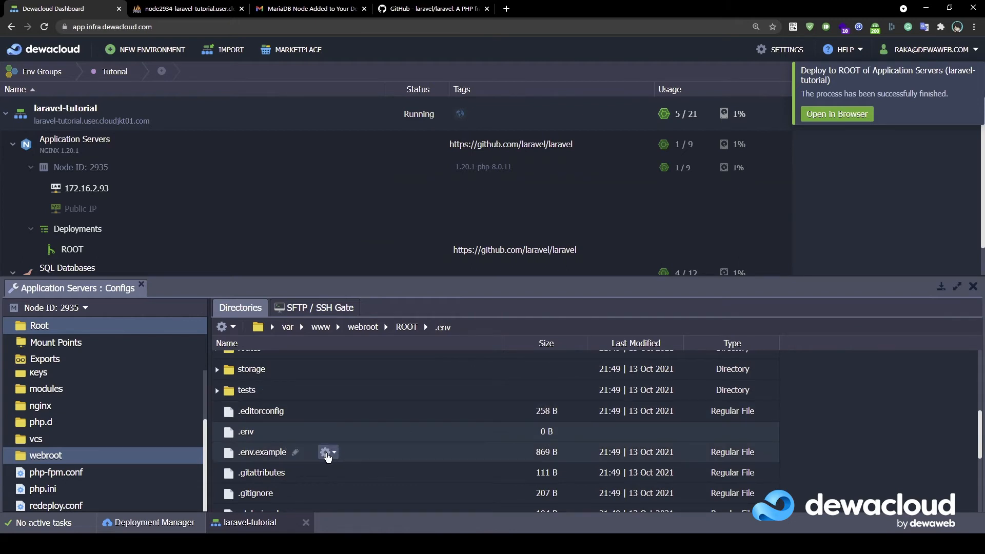
Open .env.example in the editor, select all its text, then open .env too
{"action": "left_click", "coordinate": [329, 455]}
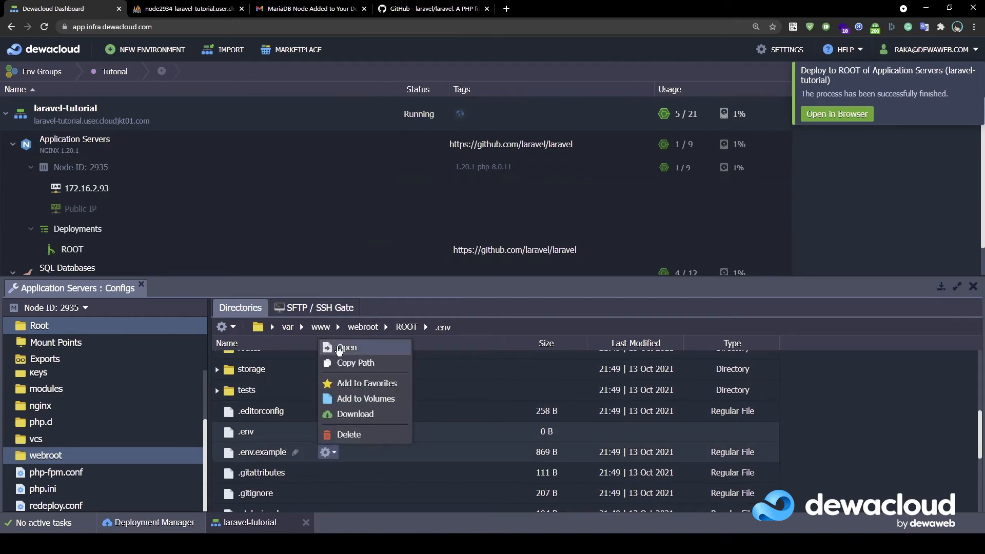
{"action": "left_click", "coordinate": [339, 349]}
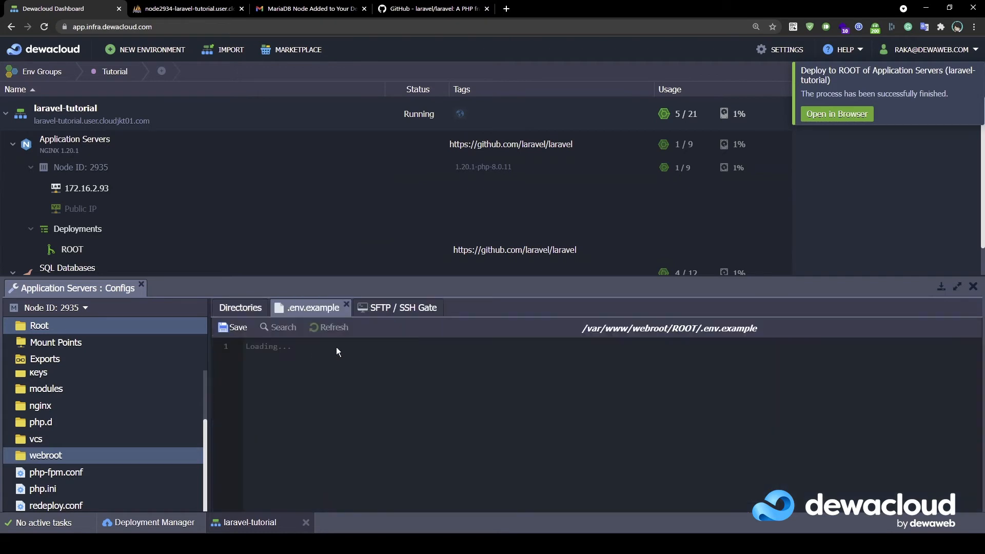
{"action": "key", "text": "ctrl+a"}
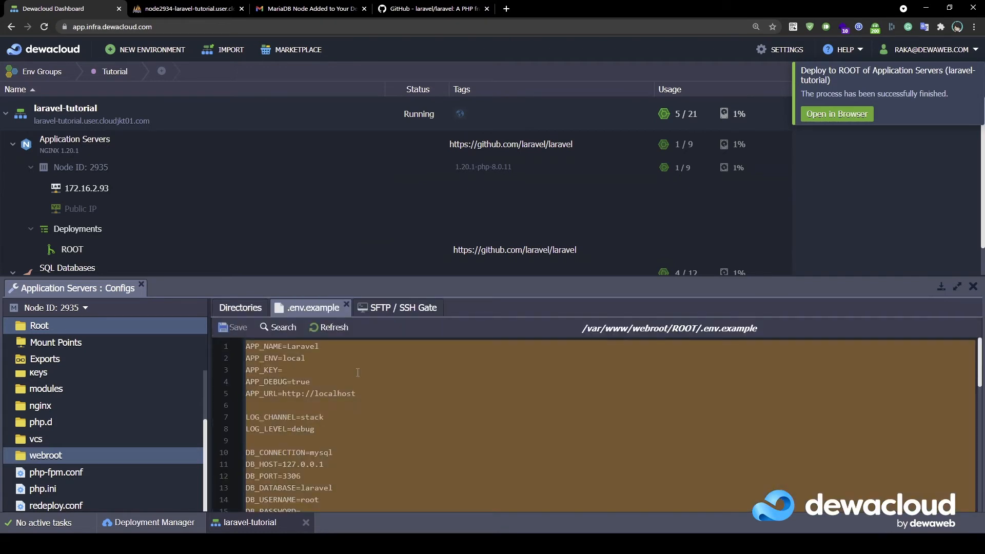
{"action": "left_click", "coordinate": [242, 311]}
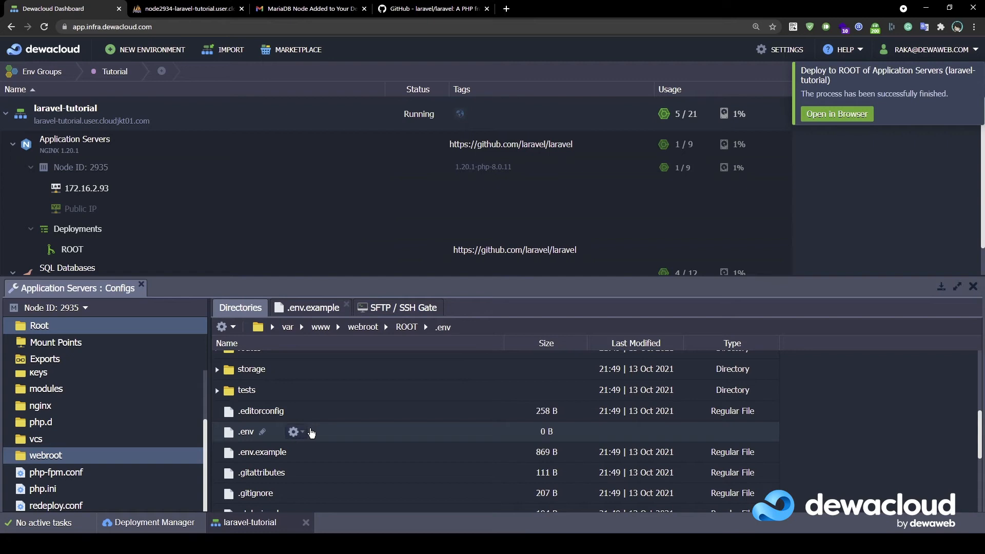
{"action": "left_click", "coordinate": [301, 432]}
{"action": "left_click", "coordinate": [317, 328]}
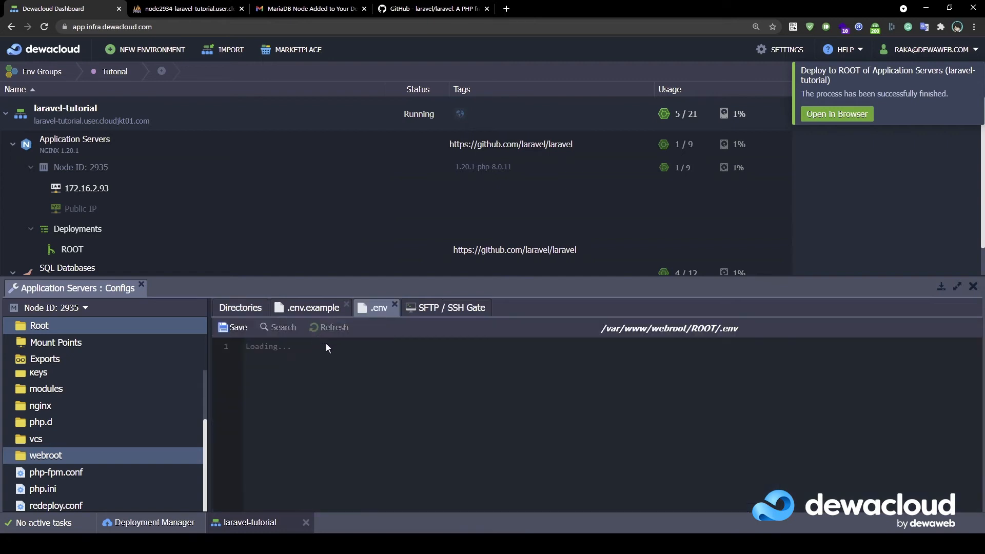
{"action": "scroll", "coordinate": [379, 402], "scroll_direction": "up", "scroll_amount": 10}
{"action": "scroll", "coordinate": [366, 400], "scroll_direction": "up", "scroll_amount": 2}
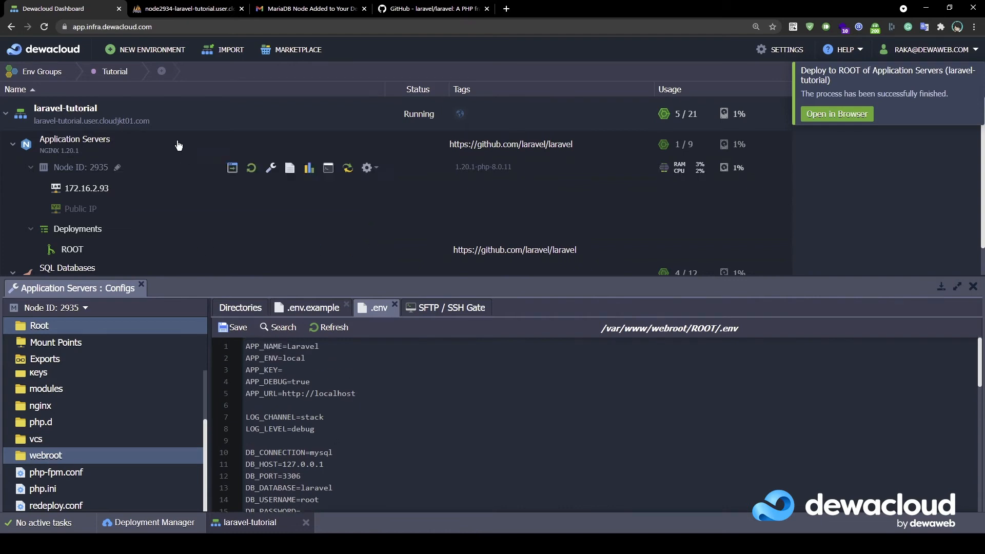
{"action": "left_click_drag", "start_coordinate": [33, 121], "coordinate": [149, 122]}
{"action": "key", "text": "ctrl+c"}
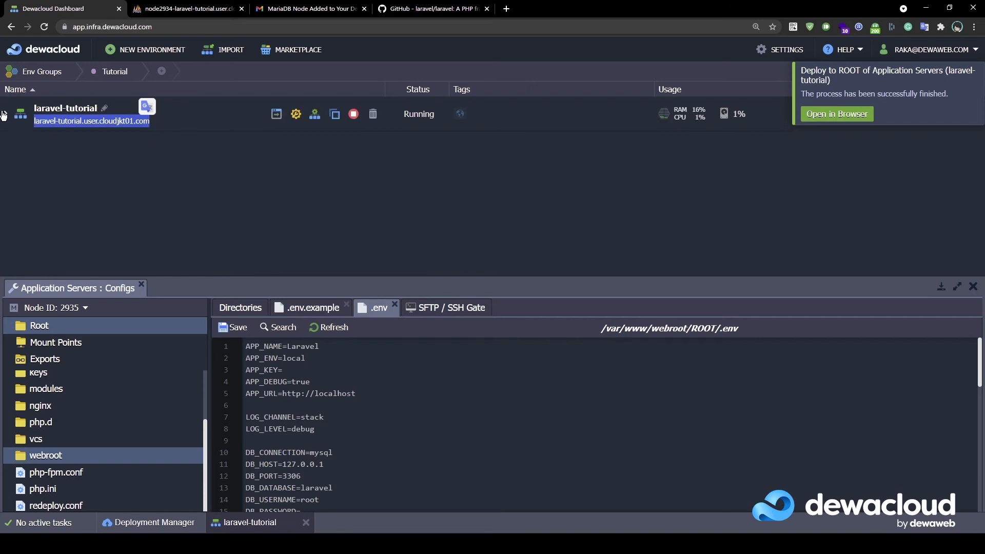
{"action": "left_click", "coordinate": [365, 393]}
{"action": "left_click_drag", "start_coordinate": [366, 393], "coordinate": [283, 394]}
{"action": "key", "text": "ctrl+v"}
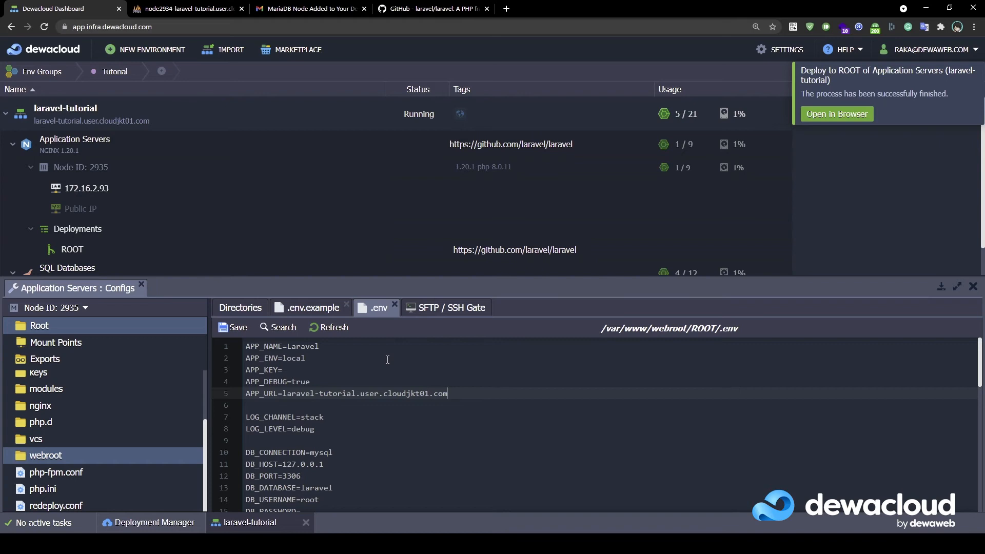
{"action": "left_click", "coordinate": [283, 397]}
{"action": "type", "text": "https"}
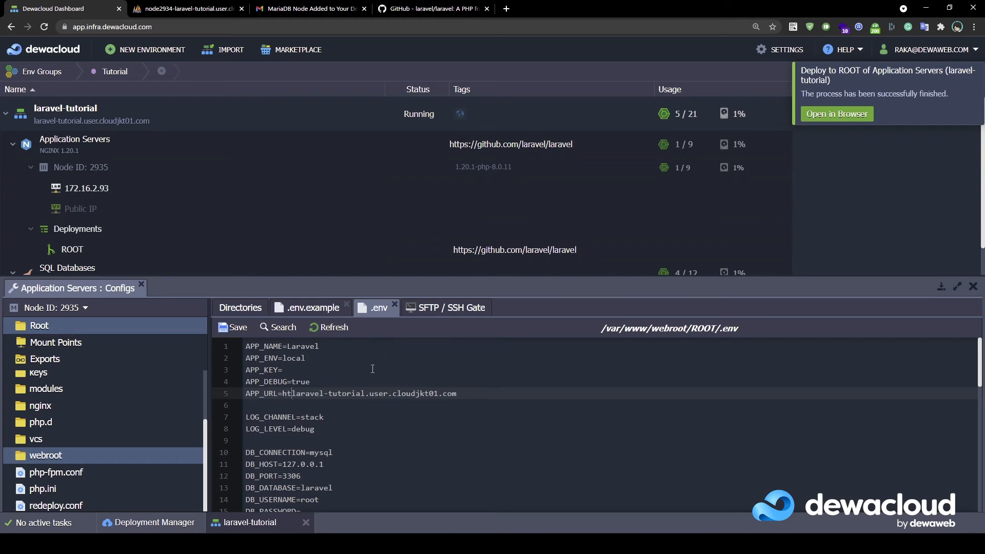
{"action": "type", "text": "://"}
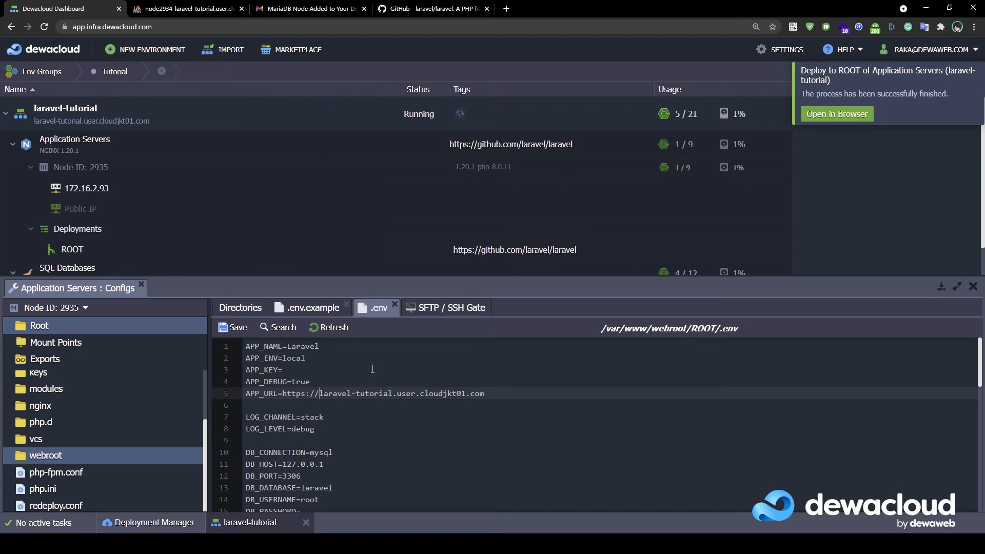
Change DB_CONNECTION from mysql to mariadb on line 10
{"action": "scroll", "coordinate": [372, 377], "scroll_direction": "down", "scroll_amount": 3}
{"action": "scroll", "coordinate": [359, 390], "scroll_direction": "up", "scroll_amount": 2}
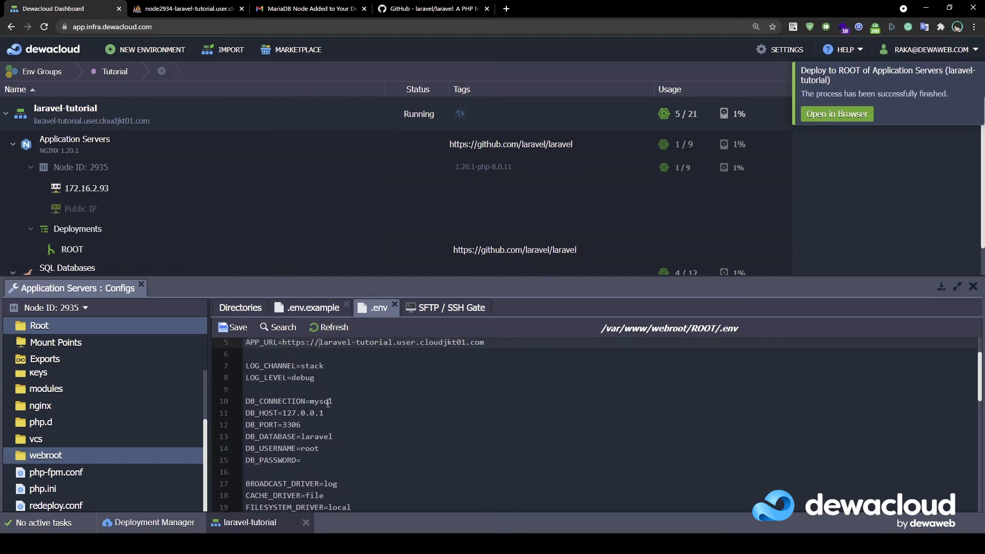
{"action": "double_click", "coordinate": [321, 401]}
{"action": "type", "text": "mariadb"}
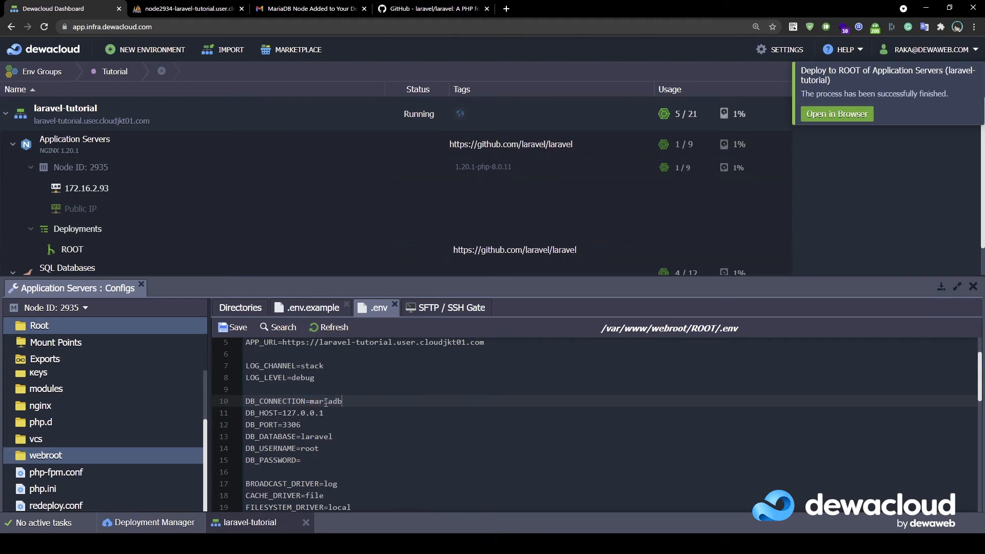
{"action": "scroll", "coordinate": [159, 239], "scroll_direction": "down", "scroll_amount": 1}
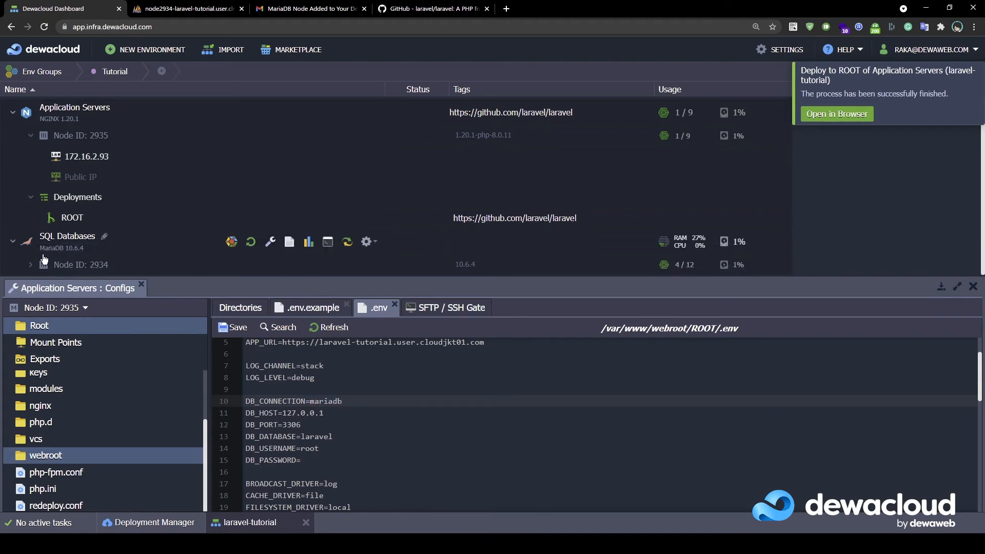
Set DB_HOST to the MariaDB node's IP 172.16.2.94 instead of 127.0.0.1
{"action": "left_click", "coordinate": [299, 414]}
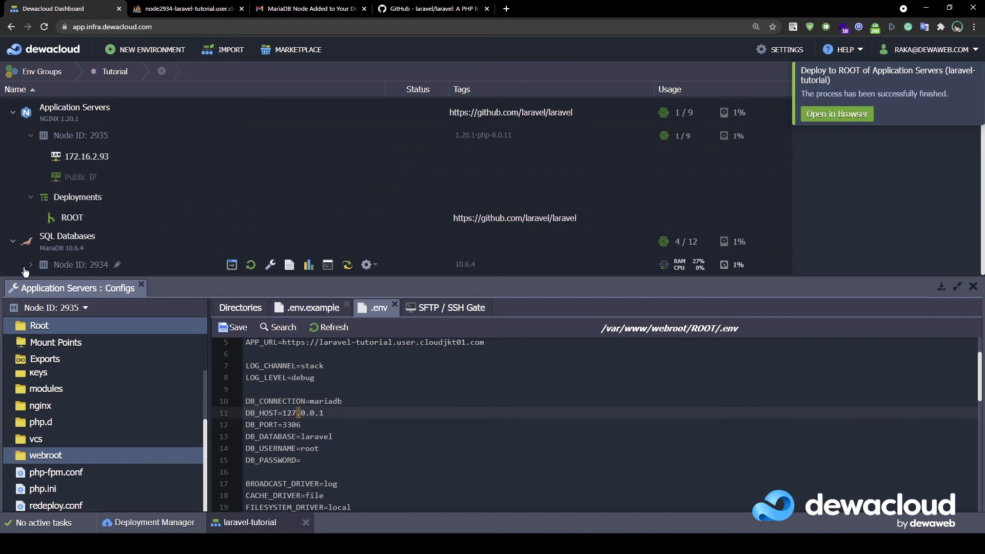
{"action": "scroll", "coordinate": [30, 267], "scroll_direction": "down", "scroll_amount": 1}
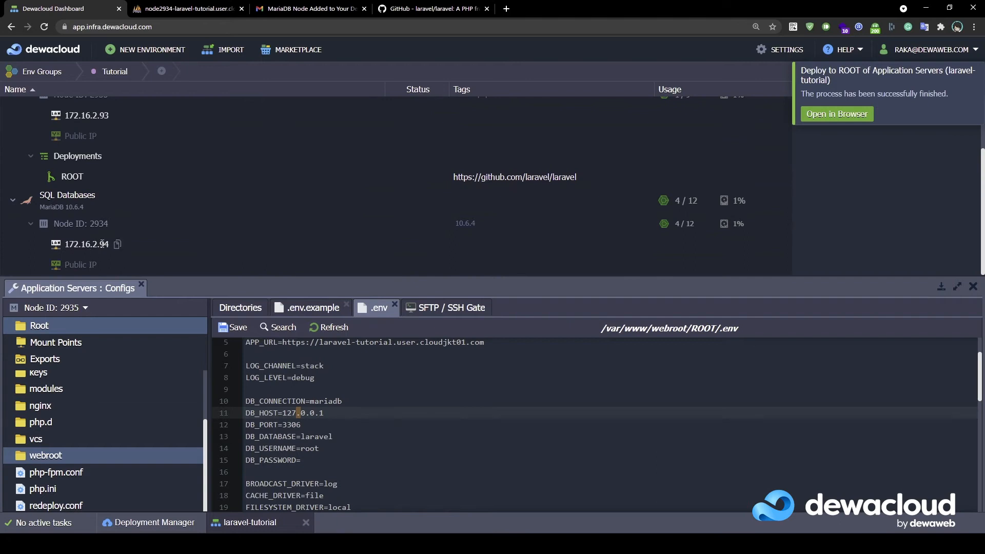
{"action": "left_click", "coordinate": [117, 245]}
{"action": "left_click_drag", "start_coordinate": [326, 415], "coordinate": [284, 415]}
{"action": "key", "text": "ctrl+v"}
{"action": "key", "text": "alt"}
Set DB_USERNAME to laraveluser and enter the database password in DB_PASSWORD
{"action": "double_click", "coordinate": [320, 437]}
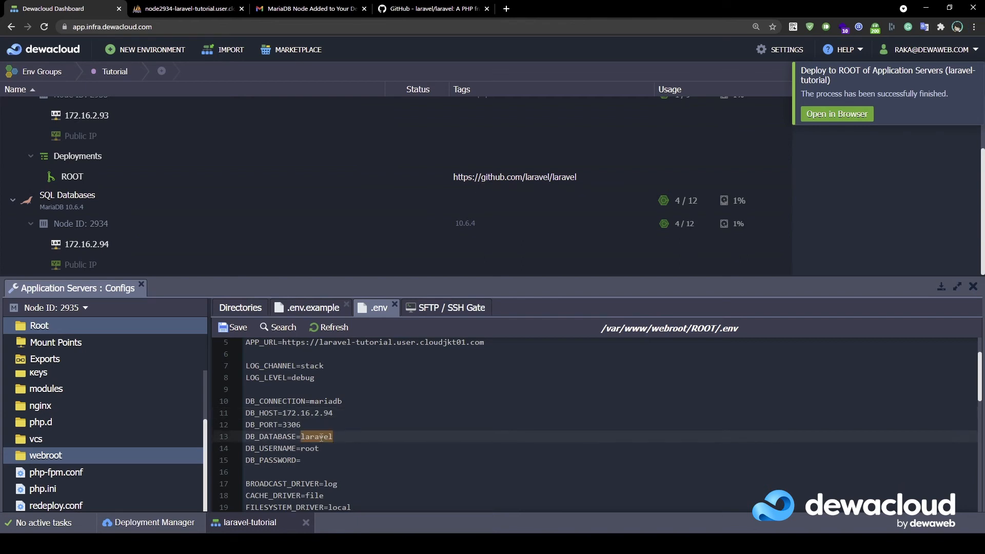
{"action": "double_click", "coordinate": [305, 448]}
{"action": "type", "text": "laraveluser"}
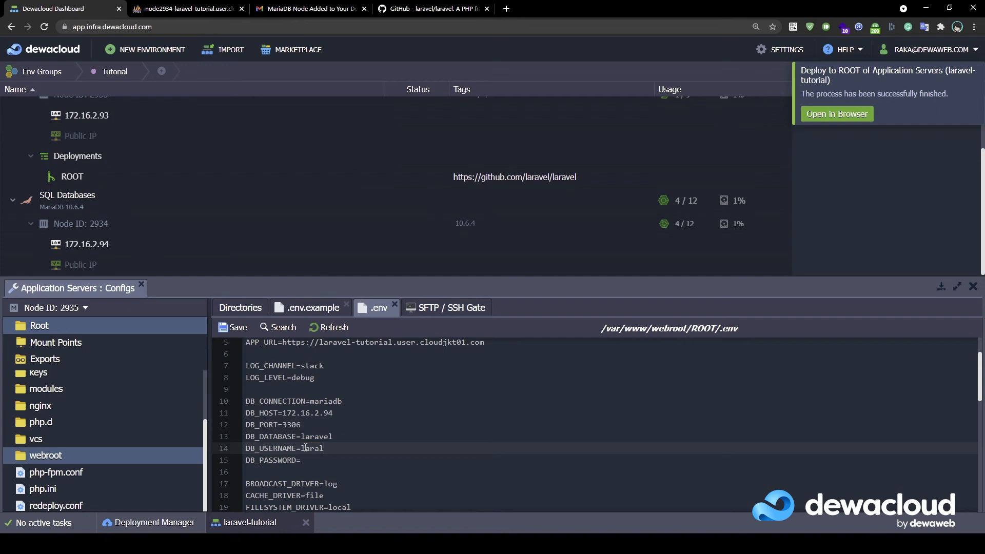
{"action": "left_click", "coordinate": [331, 460]}
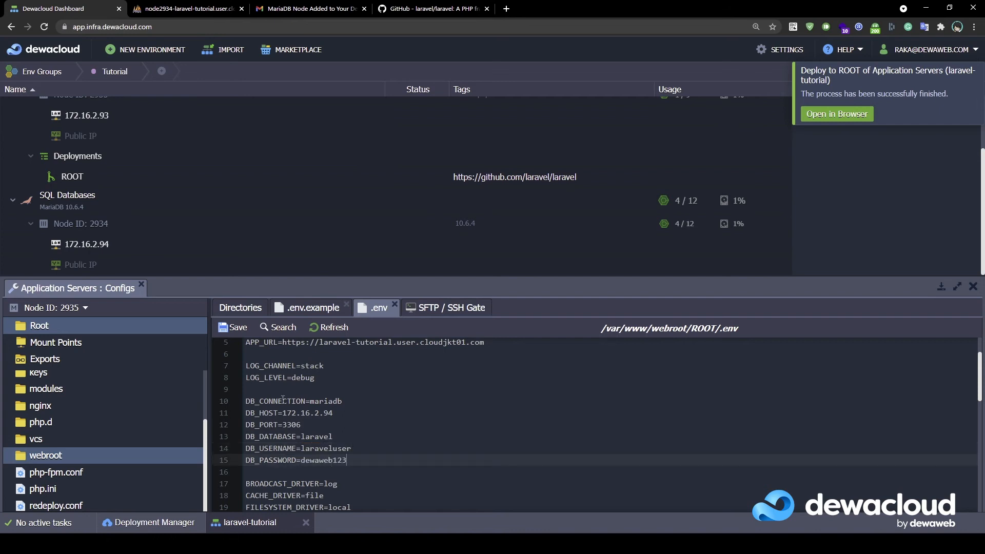
Save .env and open the environment's site, which returns 403 Forbidden
{"action": "left_click", "coordinate": [233, 328]}
{"action": "scroll", "coordinate": [105, 226], "scroll_direction": "up", "scroll_amount": 2}
{"action": "left_click", "coordinate": [105, 121]}
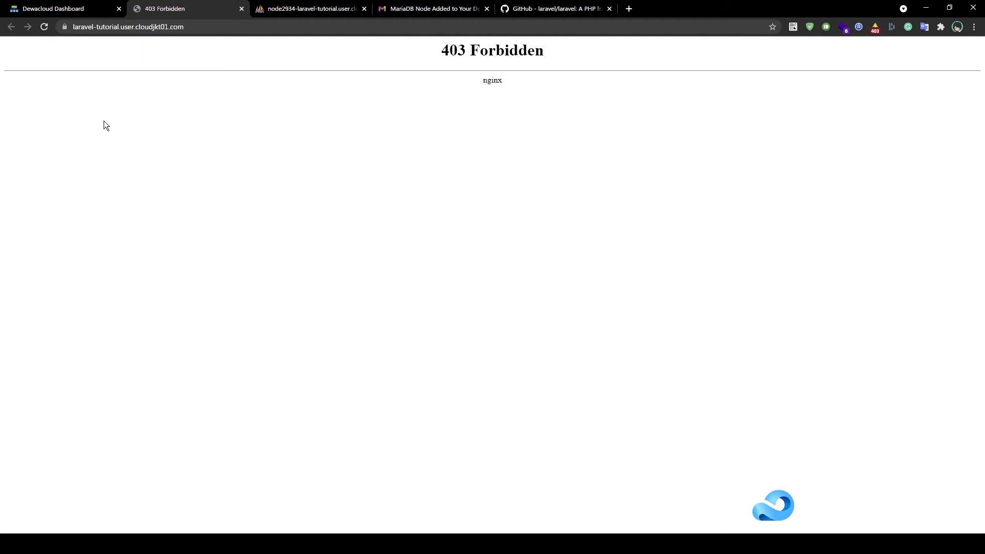
Switch from the 403 Forbidden page back to the Dewacloud Dashboard tab
{"action": "left_click", "coordinate": [65, 14]}
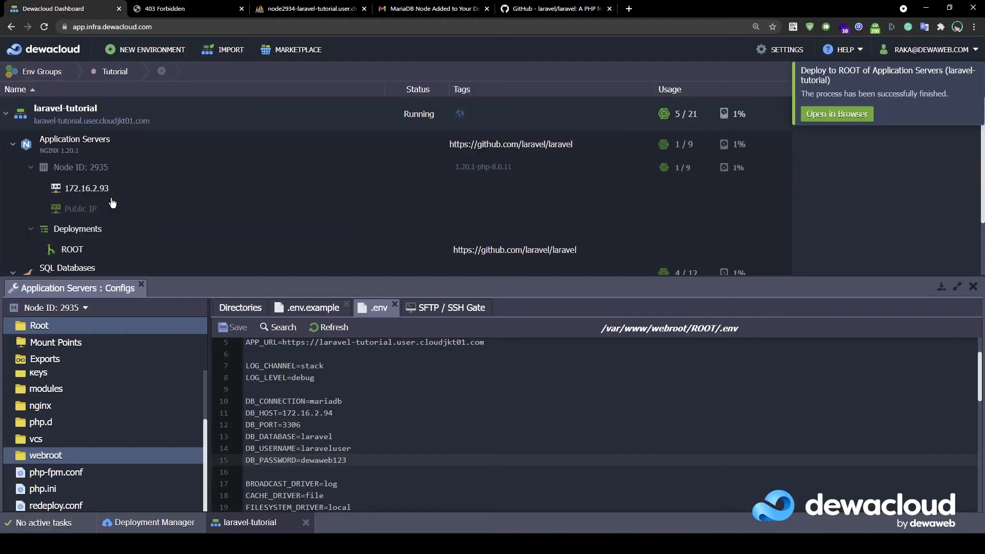
Check the ROOT/public folder, then browse to /etc/nginx/conf.d in the file manager
{"action": "left_click", "coordinate": [248, 309]}
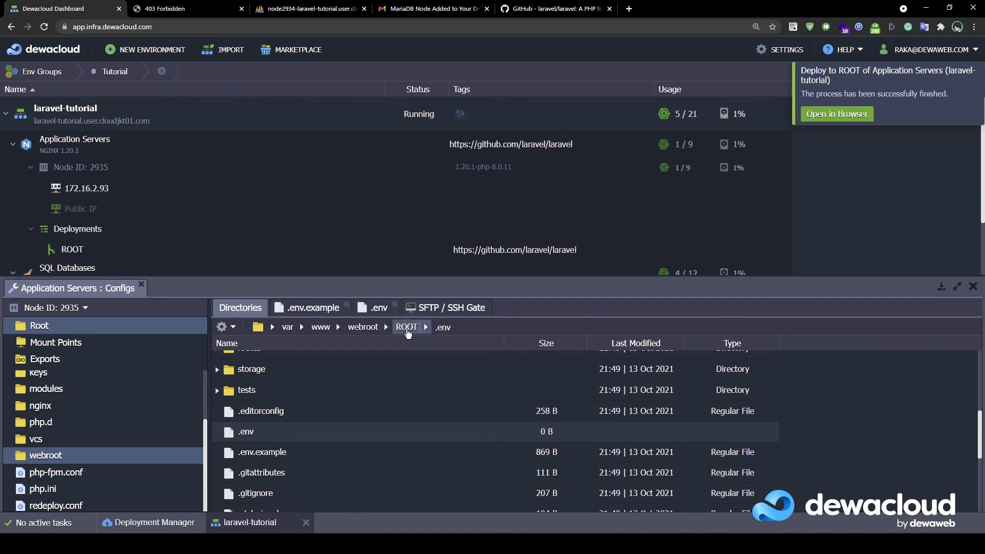
{"action": "scroll", "coordinate": [385, 402], "scroll_direction": "down", "scroll_amount": 4}
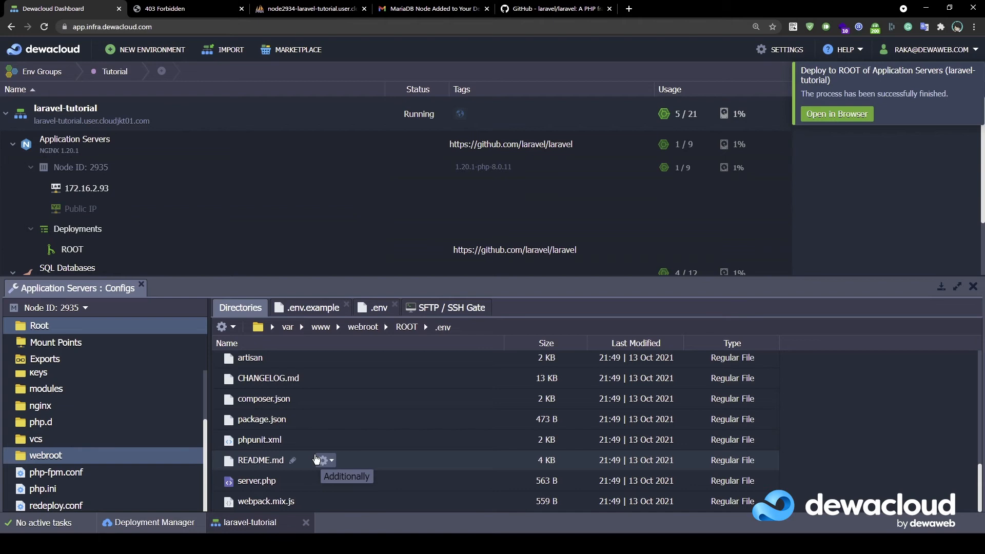
{"action": "scroll", "coordinate": [316, 459], "scroll_direction": "up", "scroll_amount": 3}
{"action": "double_click", "coordinate": [340, 389]}
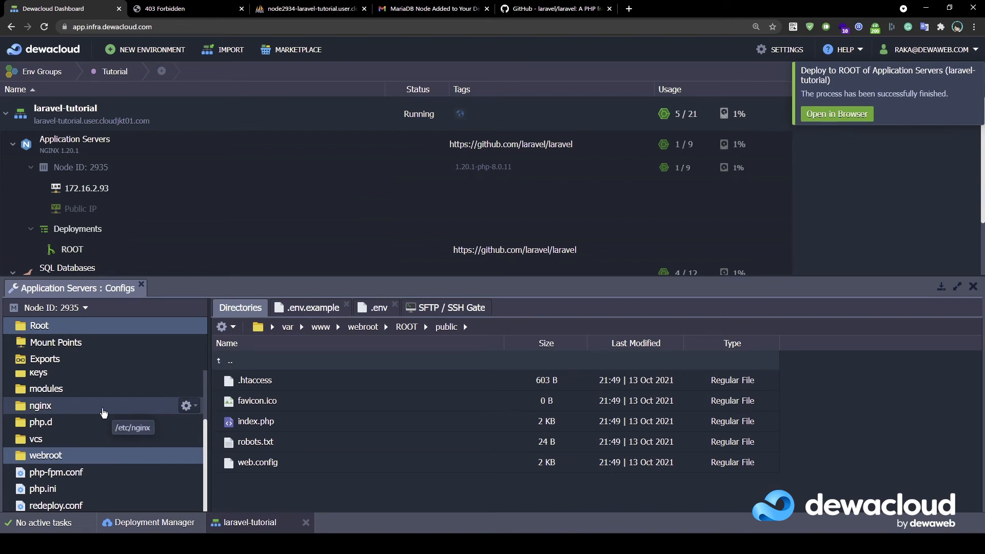
{"action": "left_click", "coordinate": [103, 410]}
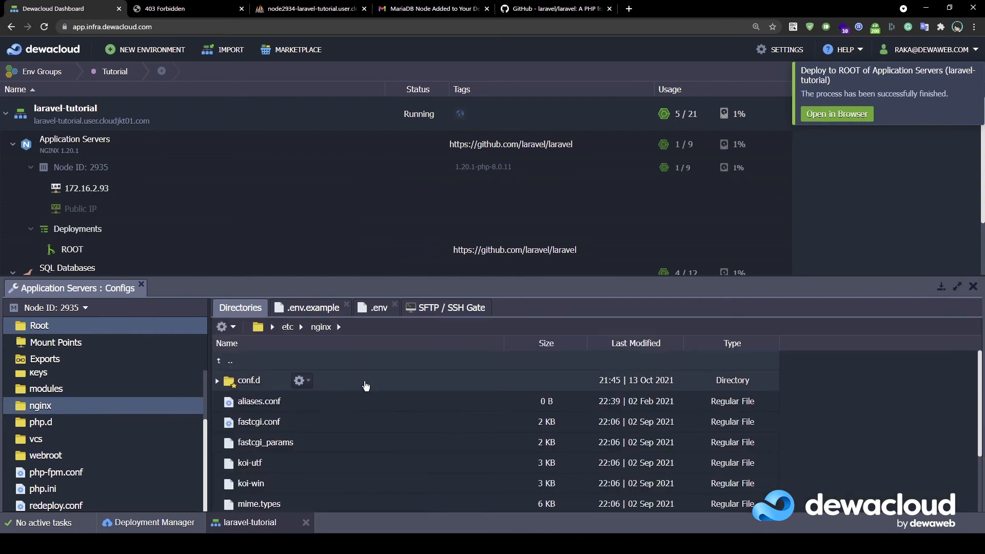
{"action": "double_click", "coordinate": [365, 382]}
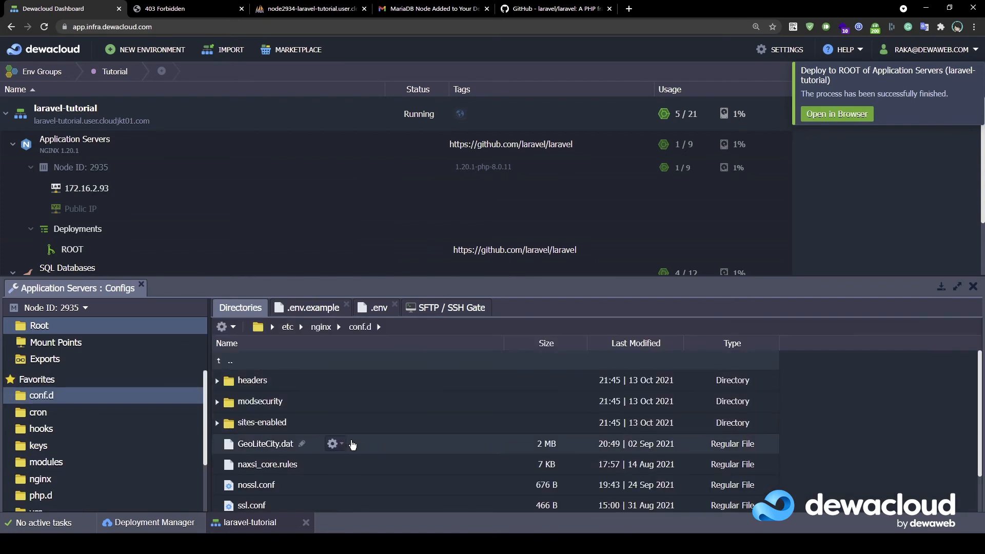
Edit sites-enabled/default.conf so root is /var/www/webroot/ROOT/public, and save it
{"action": "double_click", "coordinate": [369, 433]}
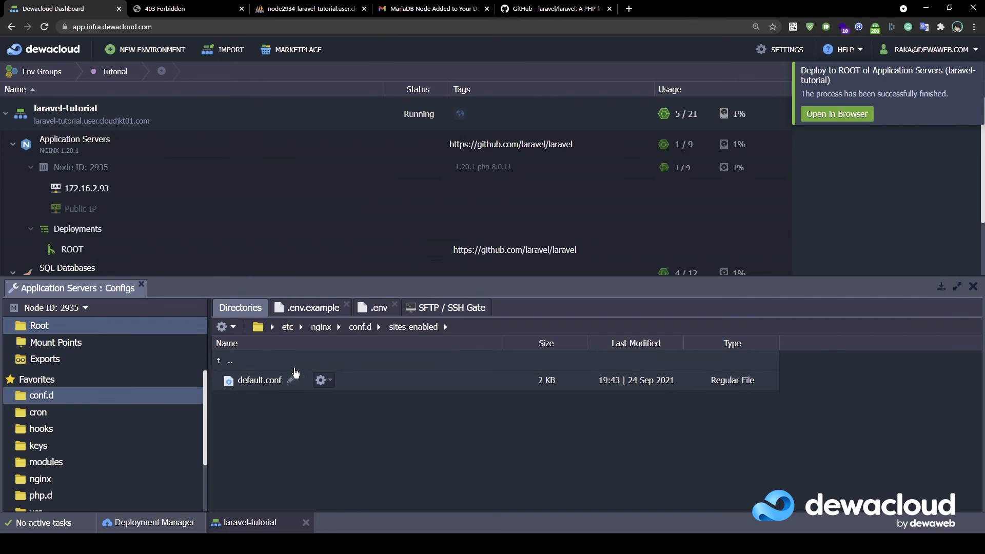
{"action": "left_click", "coordinate": [319, 381]}
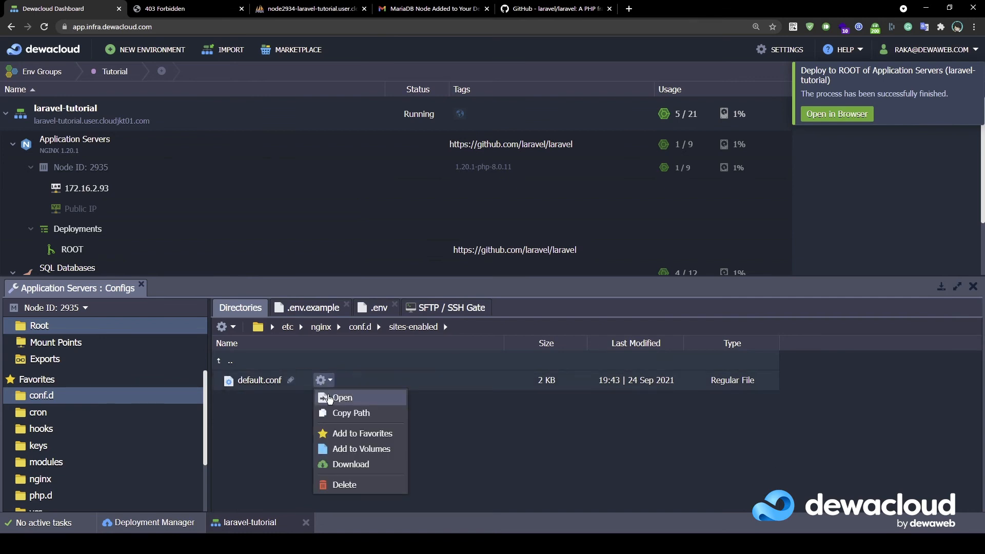
{"action": "left_click", "coordinate": [324, 397]}
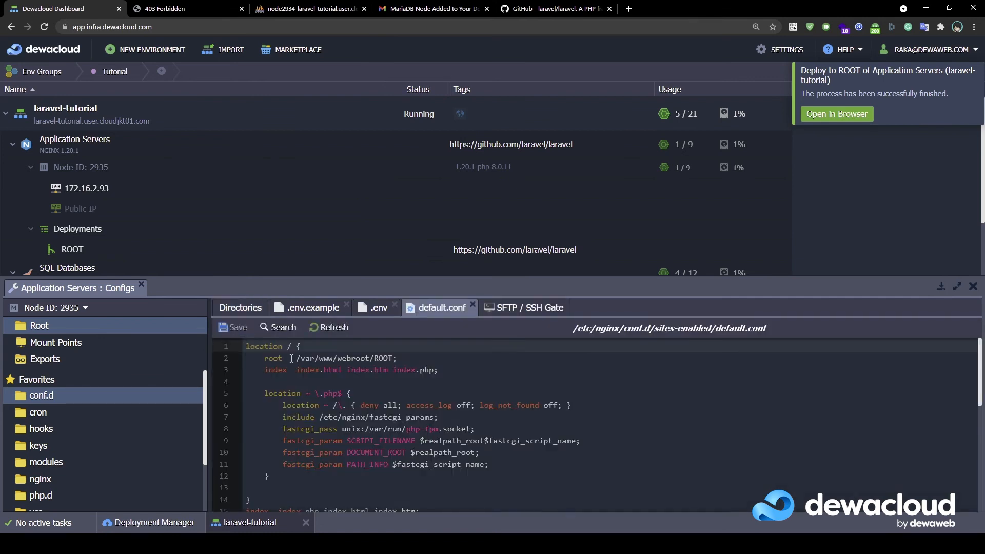
{"action": "left_click_drag", "start_coordinate": [296, 358], "coordinate": [398, 358]}
{"action": "left_click", "coordinate": [398, 358]}
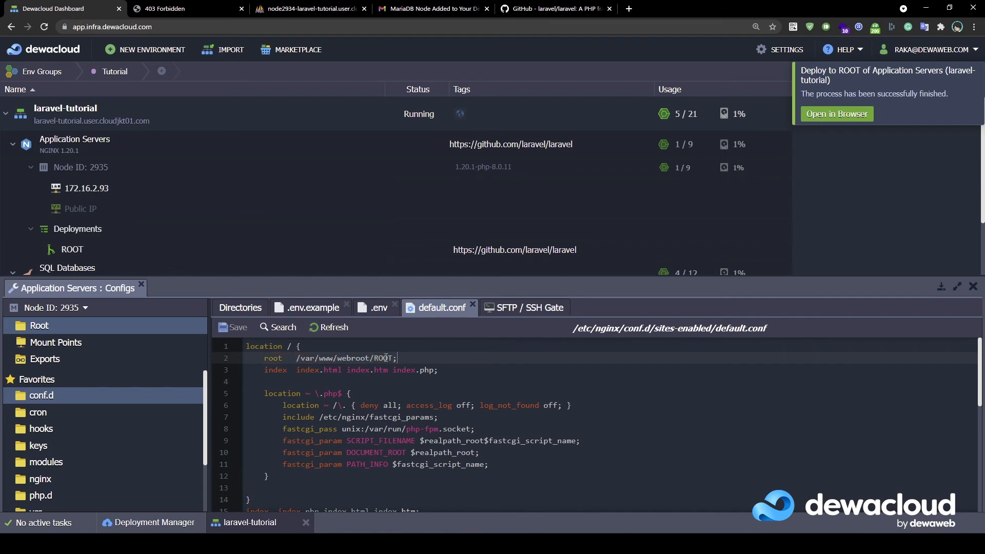
{"action": "type", "text": "/public"}
{"action": "left_click", "coordinate": [237, 332]}
{"action": "mouse_move", "coordinate": [315, 242]}
{"action": "mouse_move", "coordinate": [311, 147]}
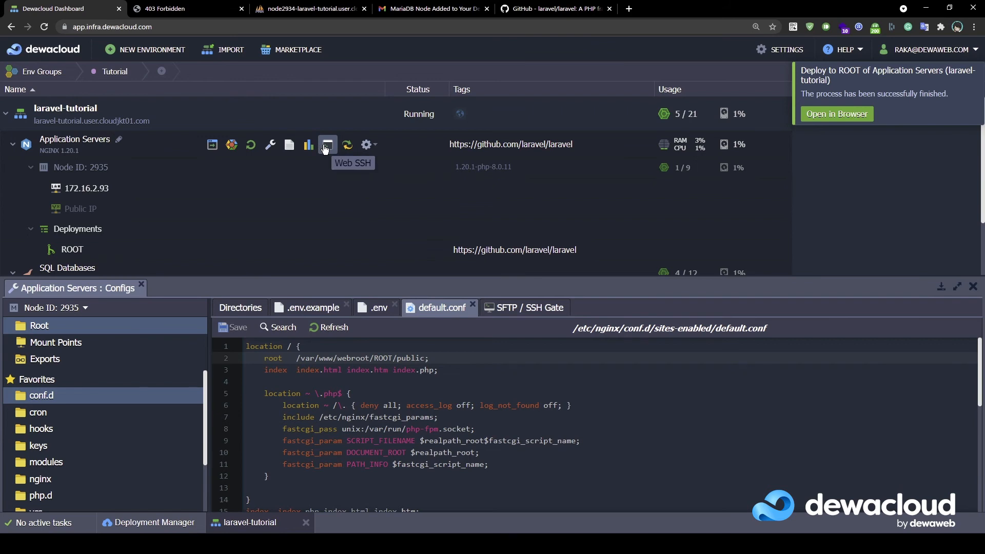
In Web SSH, cd into /var/www/webroot/ROOT, list its files, and run composer install
{"action": "left_click", "coordinate": [325, 147]}
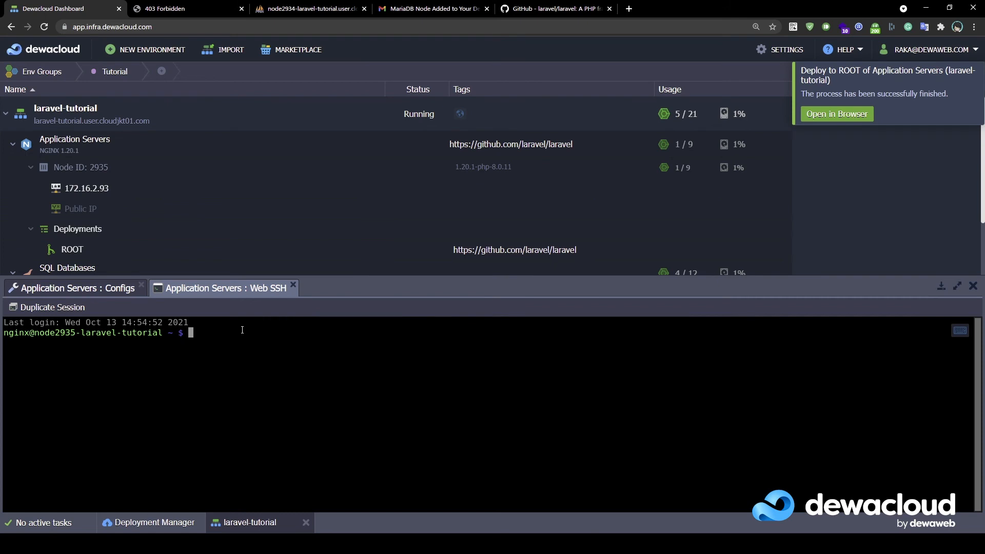
{"action": "type", "text": "cd /var/we"}
{"action": "key", "text": "BackSpace"}
{"action": "type", "text": "ww/webroot/ROOT/"}
{"action": "key", "text": "Return"}
{"action": "type", "text": "ls"}
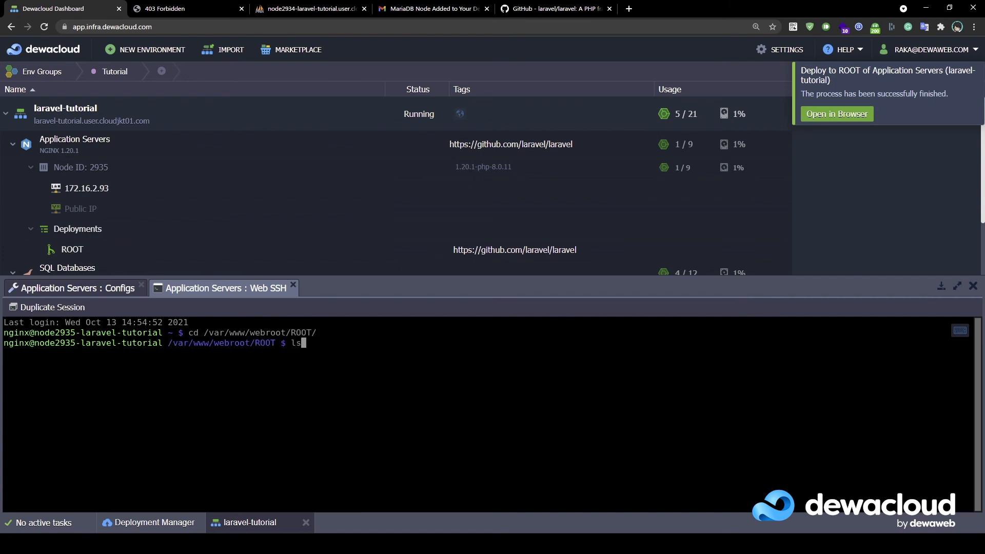
{"action": "key", "text": "Return"}
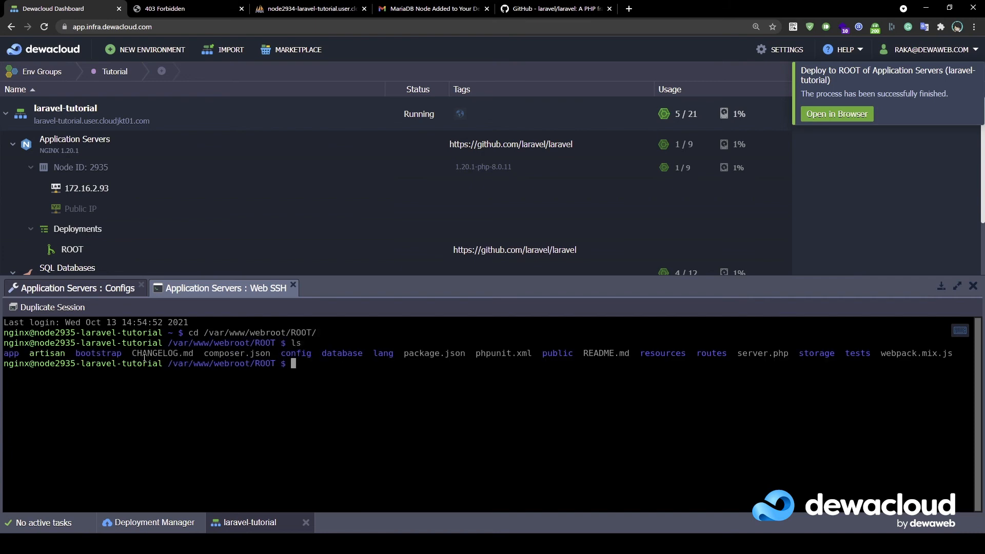
{"action": "type", "text": "composer install"}
{"action": "key", "text": "Return"}
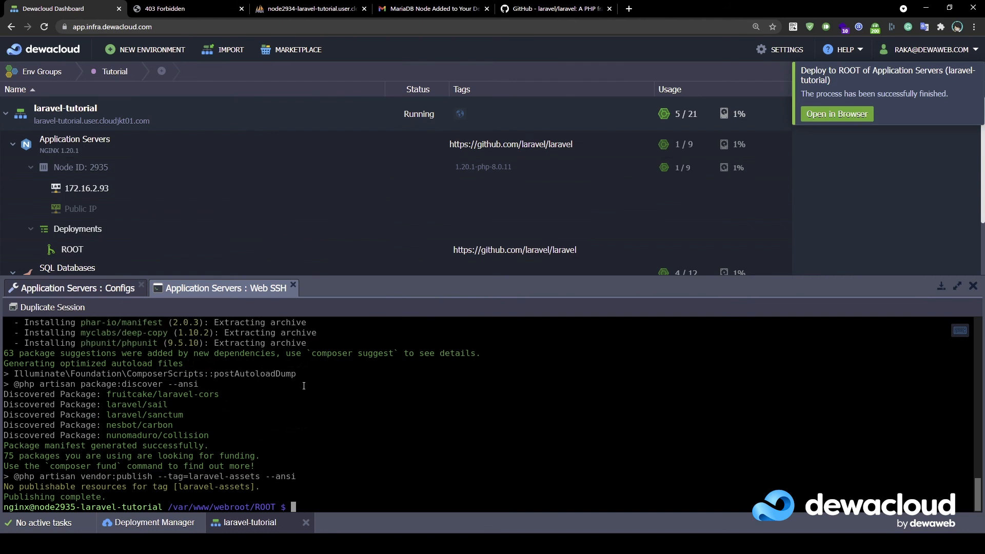
Recheck the nginx default.conf in sites-enabled and close the configuration files panel
{"action": "left_click", "coordinate": [54, 292]}
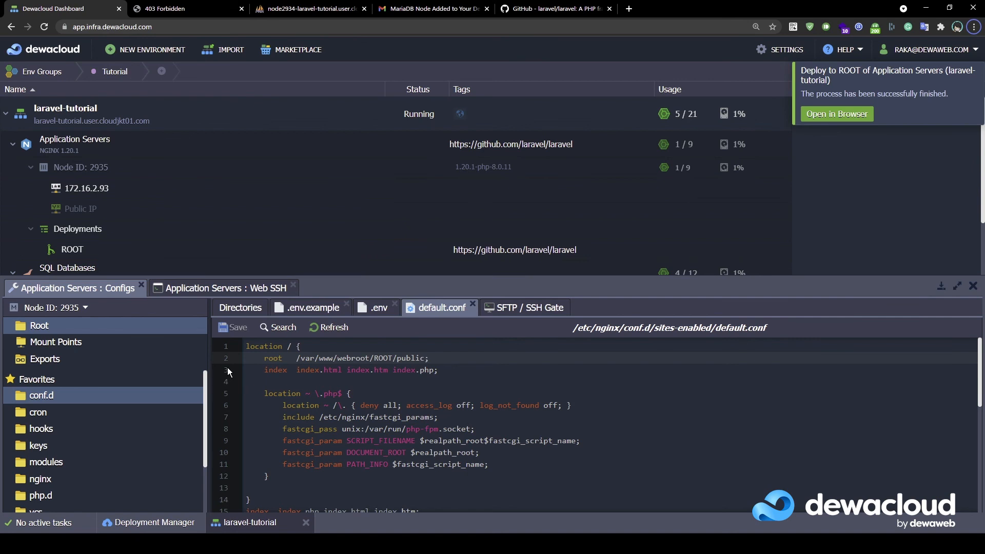
{"action": "left_click", "coordinate": [240, 308]}
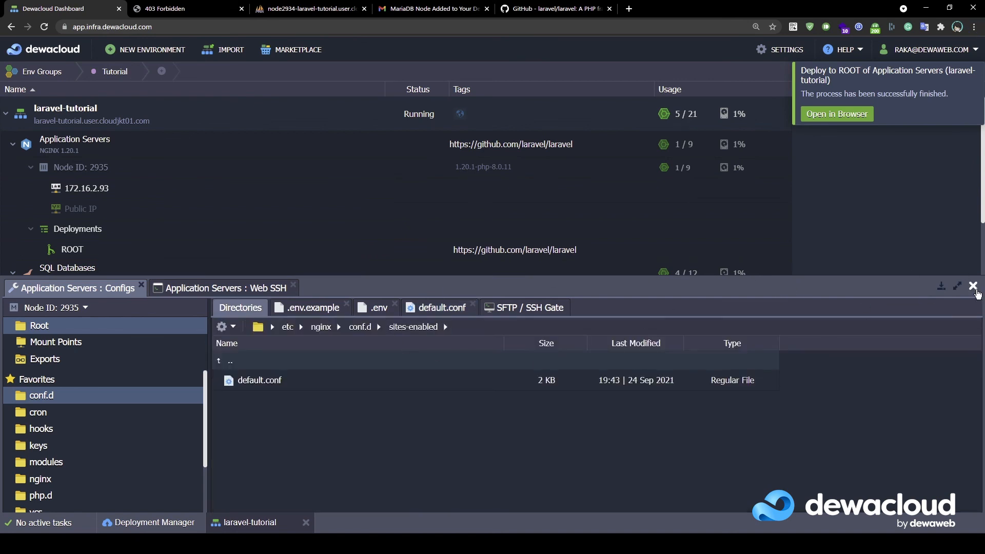
{"action": "left_click", "coordinate": [973, 285]}
Open the app server's .env from webroot/ROOT in the editor, with APP_KEY still blank
{"action": "mouse_move", "coordinate": [213, 141]}
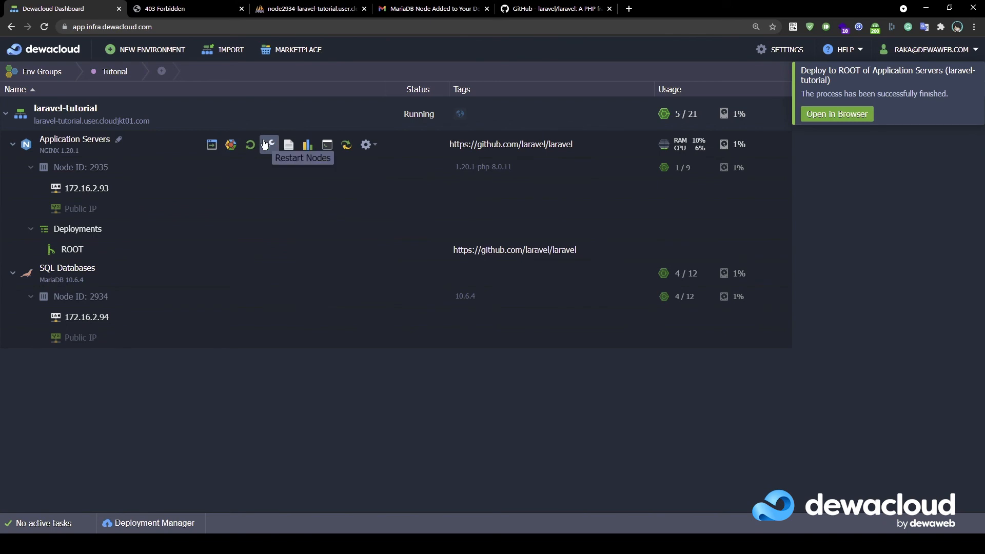
{"action": "left_click", "coordinate": [267, 144]}
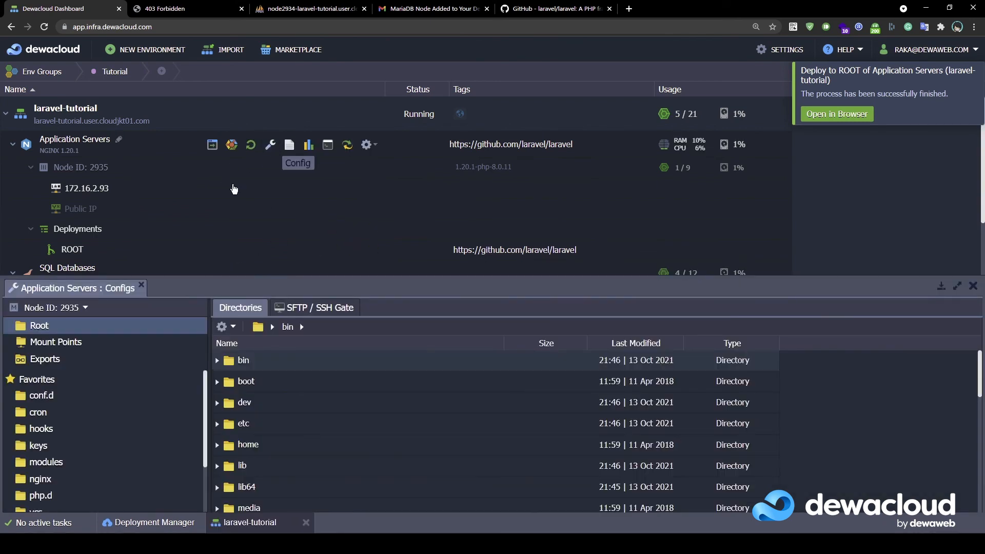
{"action": "scroll", "coordinate": [64, 462], "scroll_direction": "down", "scroll_amount": 2}
{"action": "left_click", "coordinate": [46, 457]}
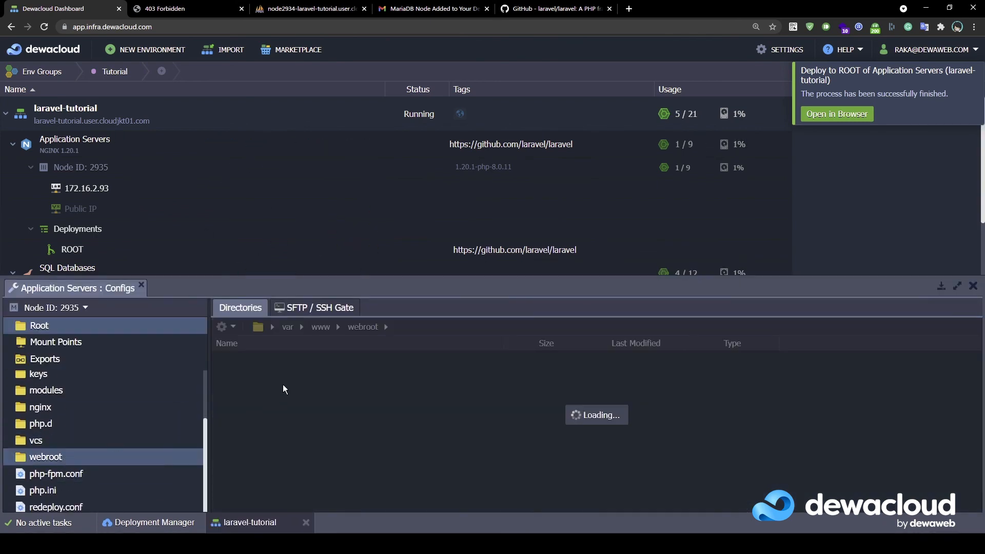
{"action": "double_click", "coordinate": [359, 381]}
{"action": "scroll", "coordinate": [358, 384], "scroll_direction": "down", "scroll_amount": 3}
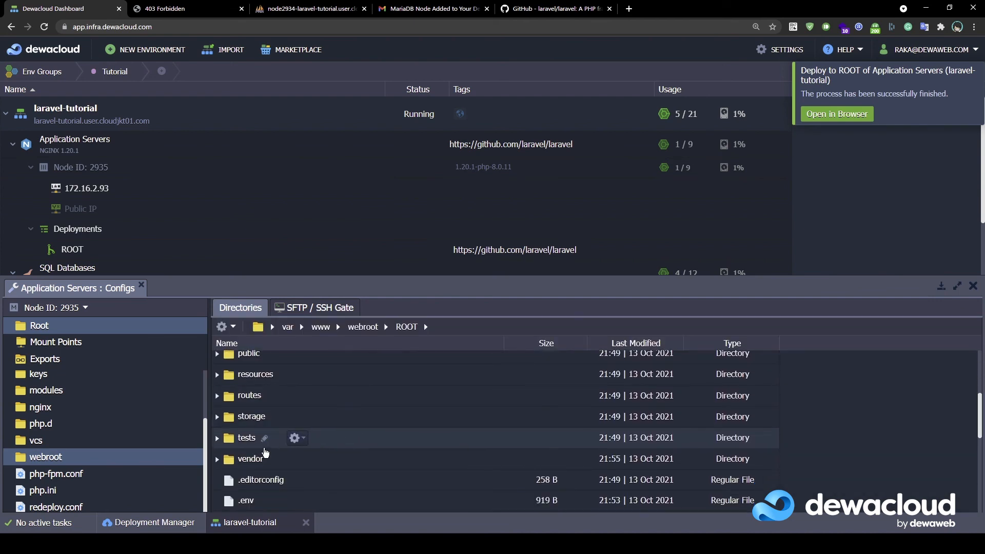
{"action": "scroll", "coordinate": [347, 421], "scroll_direction": "up", "scroll_amount": 3}
{"action": "scroll", "coordinate": [346, 421], "scroll_direction": "down", "scroll_amount": 3}
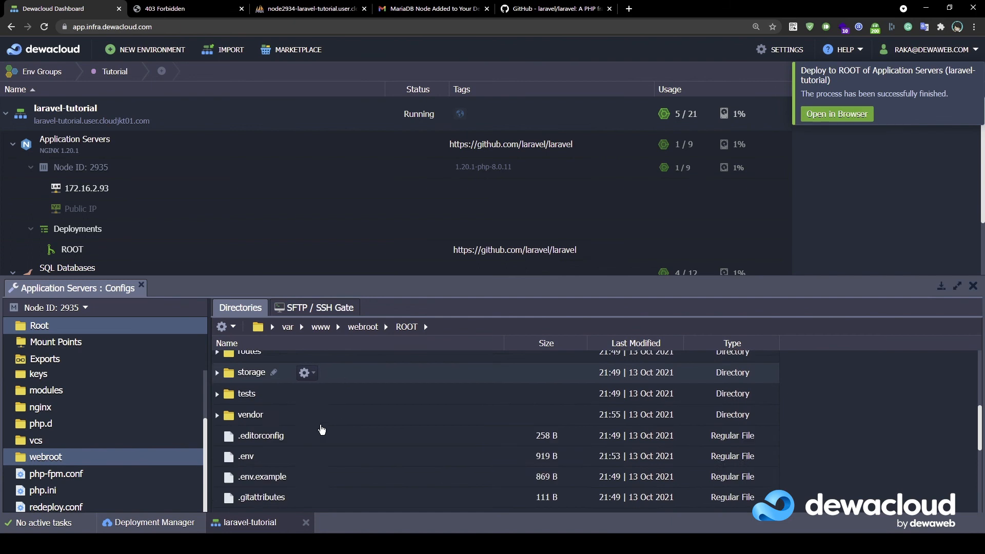
{"action": "scroll", "coordinate": [253, 416], "scroll_direction": "up", "scroll_amount": 1}
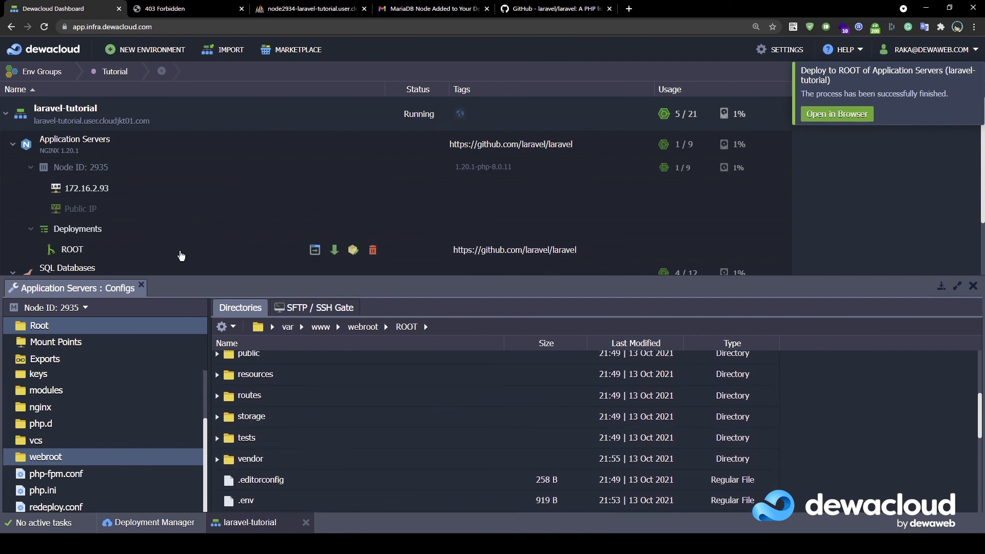
{"action": "scroll", "coordinate": [297, 416], "scroll_direction": "down", "scroll_amount": 3}
{"action": "scroll", "coordinate": [289, 445], "scroll_direction": "up", "scroll_amount": 1}
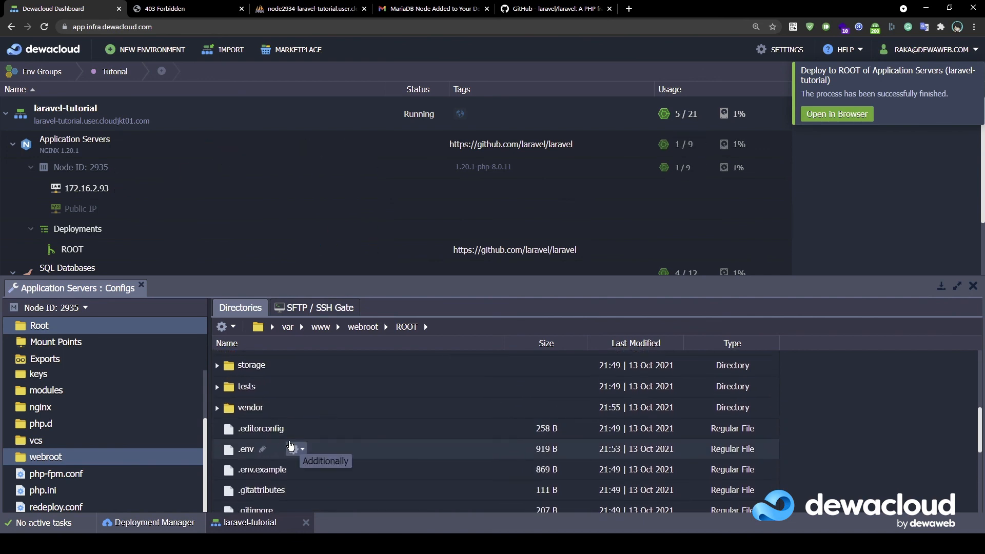
{"action": "left_click", "coordinate": [291, 448]}
{"action": "left_click", "coordinate": [342, 346]}
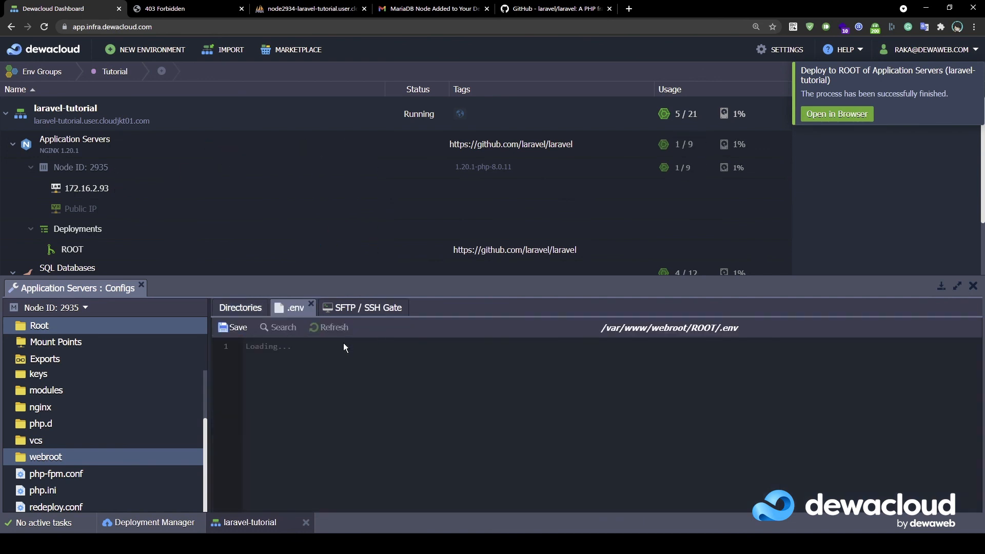
{"action": "left_click", "coordinate": [284, 370]}
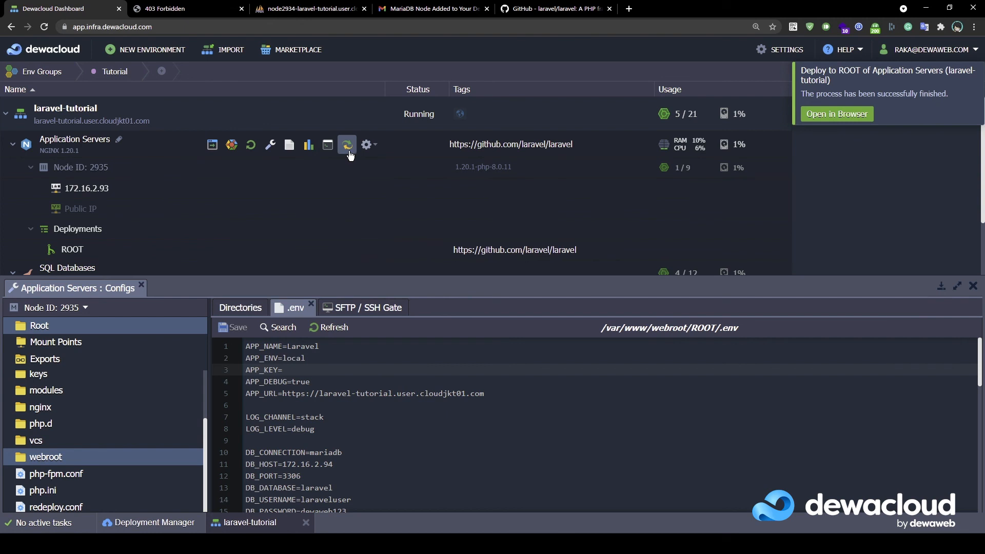
Run php artisan key:generate in /var/www/webroot/ROOT via Web SSH
{"action": "left_click", "coordinate": [331, 149]}
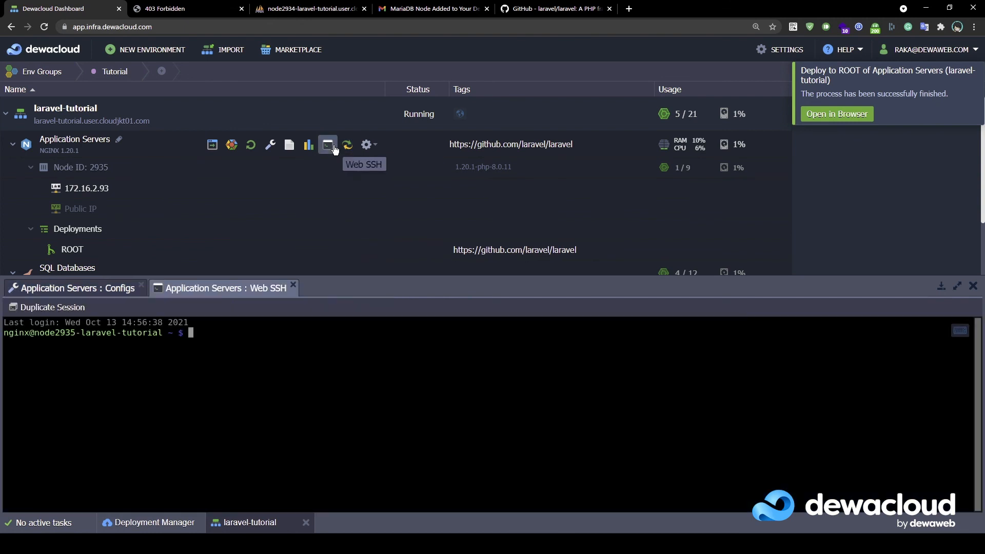
{"action": "type", "text": "cd /var/we"}
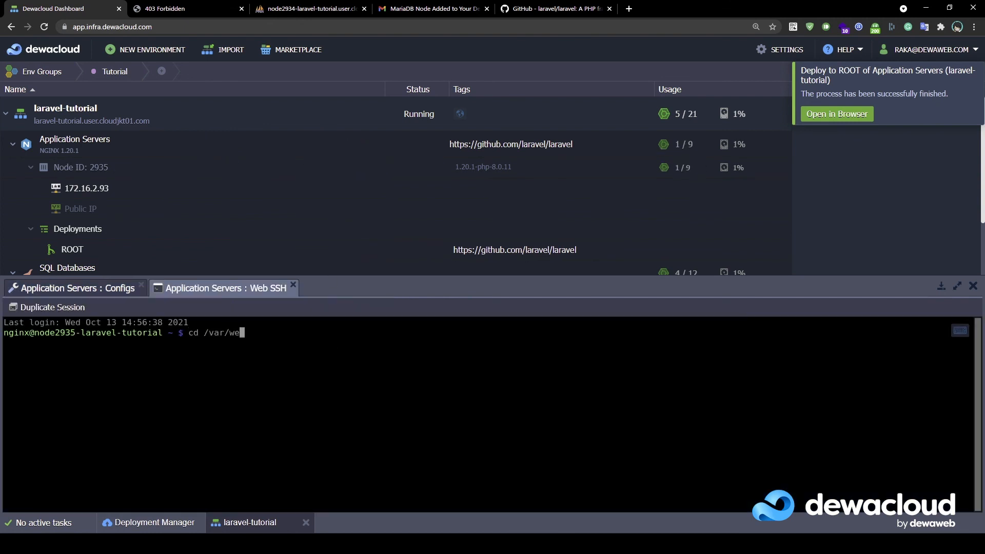
{"action": "key", "text": "BackSpace"}
{"action": "type", "text": "ww/webroot/ROOT/"}
{"action": "key", "text": "Return"}
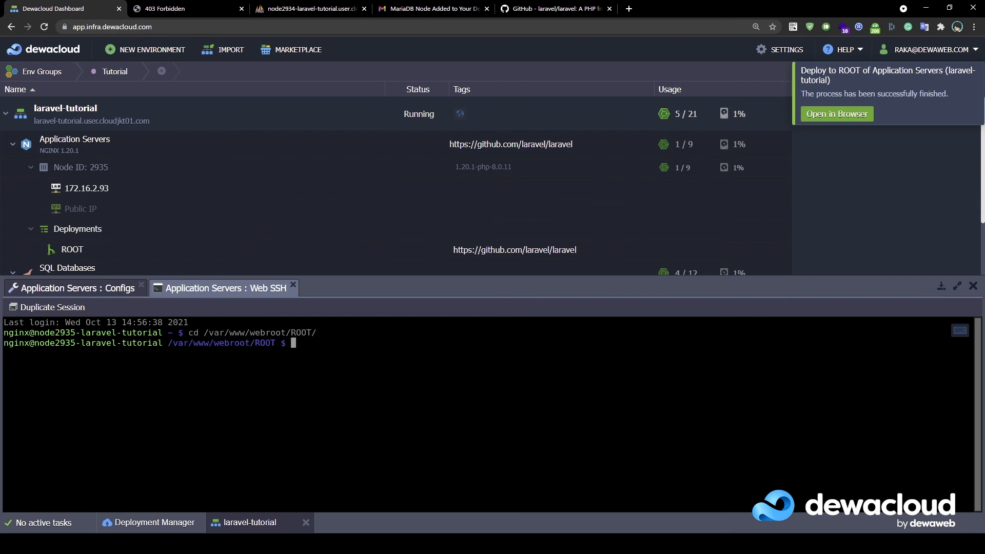
{"action": "type", "text": "php artisan key:generate"}
{"action": "key", "text": "Return"}
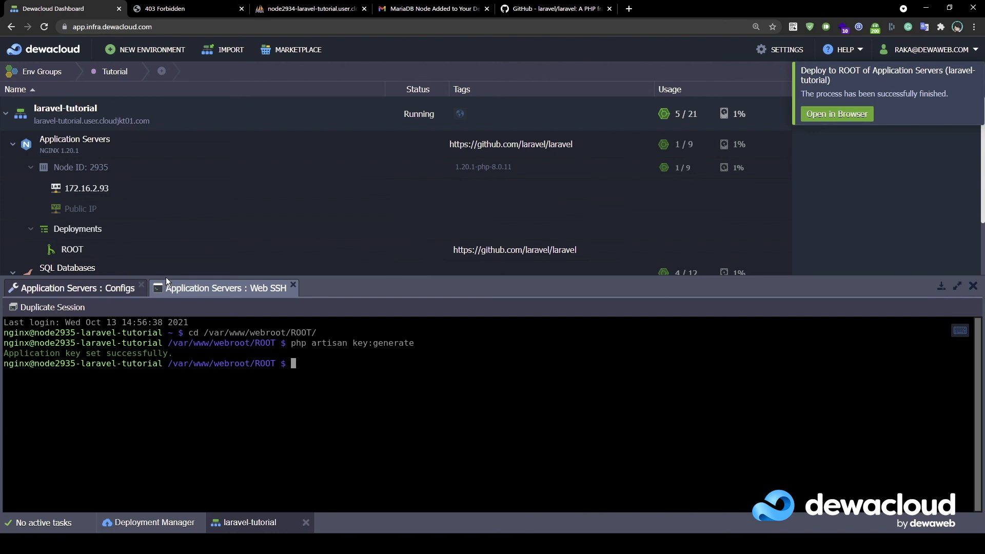
{"action": "left_click", "coordinate": [70, 290]}
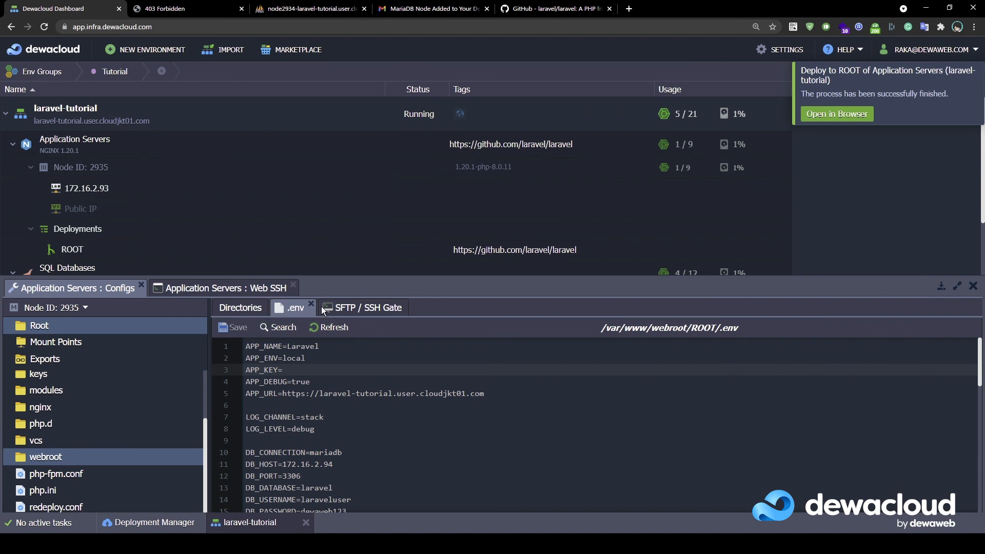
Reopen .env from webroot/ROOT to confirm APP_KEY now holds the generated base64 key
{"action": "left_click", "coordinate": [973, 285]}
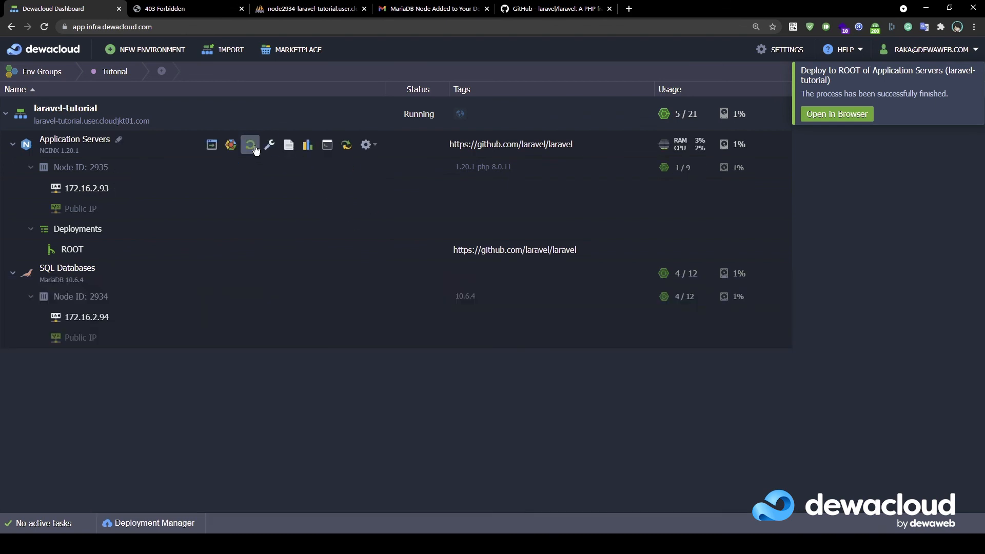
{"action": "left_click", "coordinate": [269, 146]}
{"action": "scroll", "coordinate": [129, 411], "scroll_direction": "down", "scroll_amount": 1}
{"action": "left_click", "coordinate": [85, 456]}
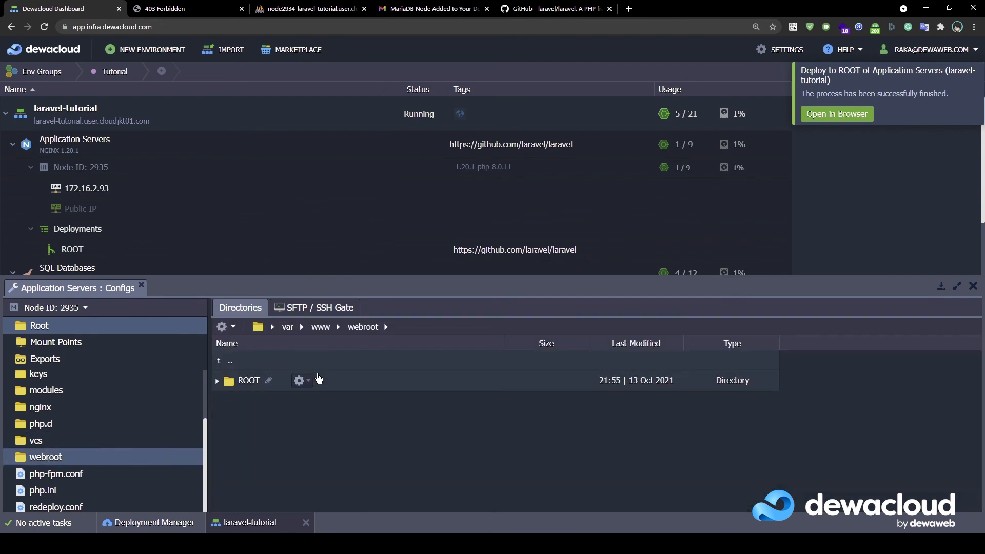
{"action": "double_click", "coordinate": [338, 378]}
{"action": "scroll", "coordinate": [311, 458], "scroll_direction": "down", "scroll_amount": 2}
{"action": "scroll", "coordinate": [310, 458], "scroll_direction": "down", "scroll_amount": 3}
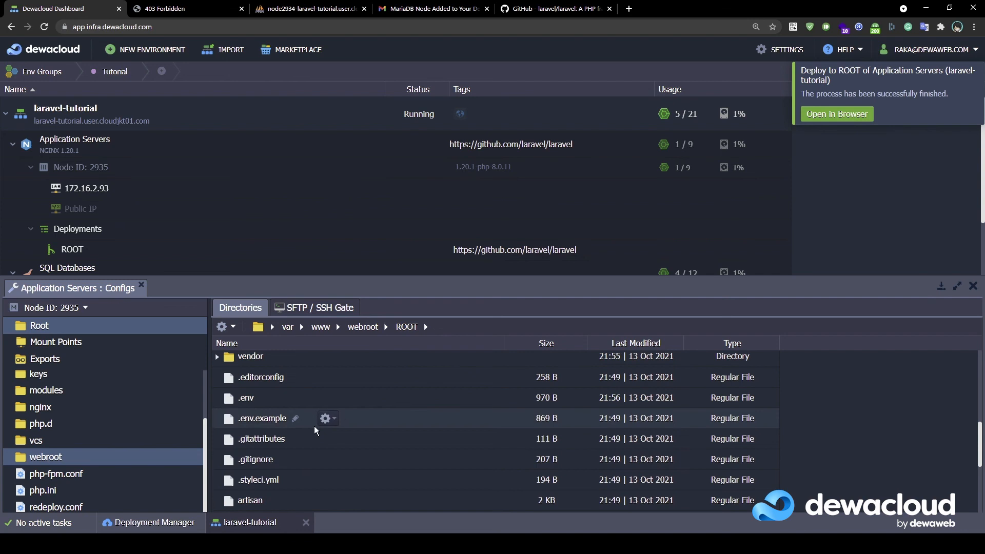
{"action": "left_click", "coordinate": [295, 398]}
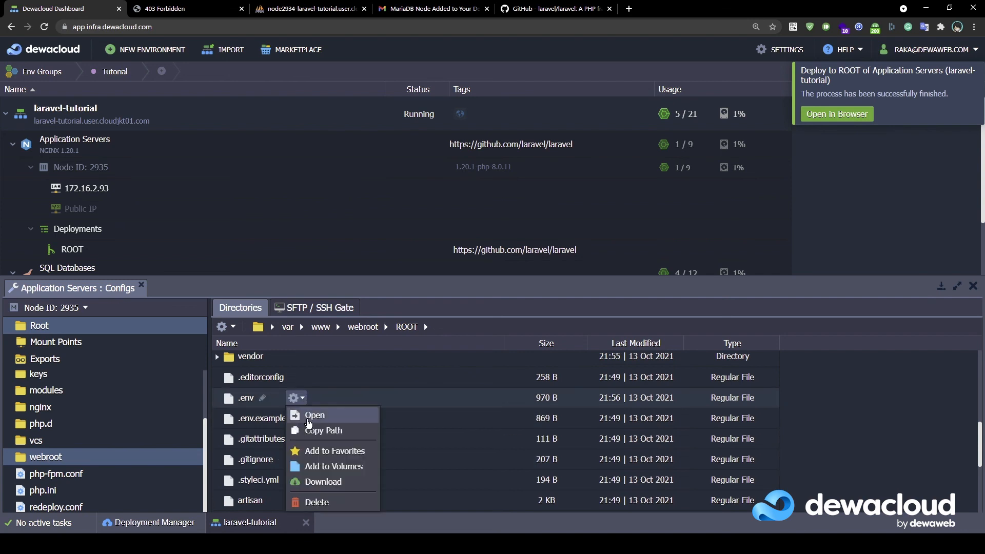
{"action": "left_click", "coordinate": [309, 417]}
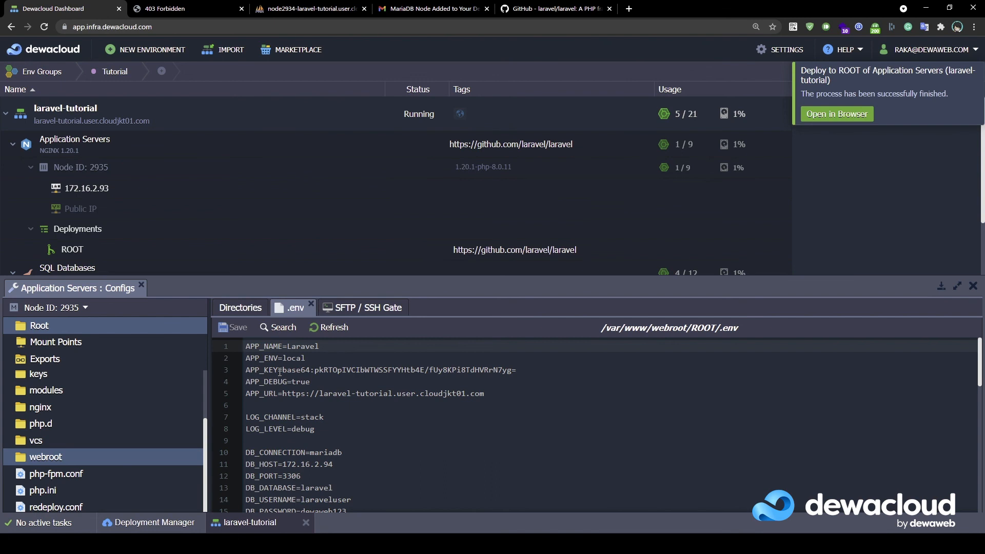
{"action": "mouse_move", "coordinate": [230, 154]}
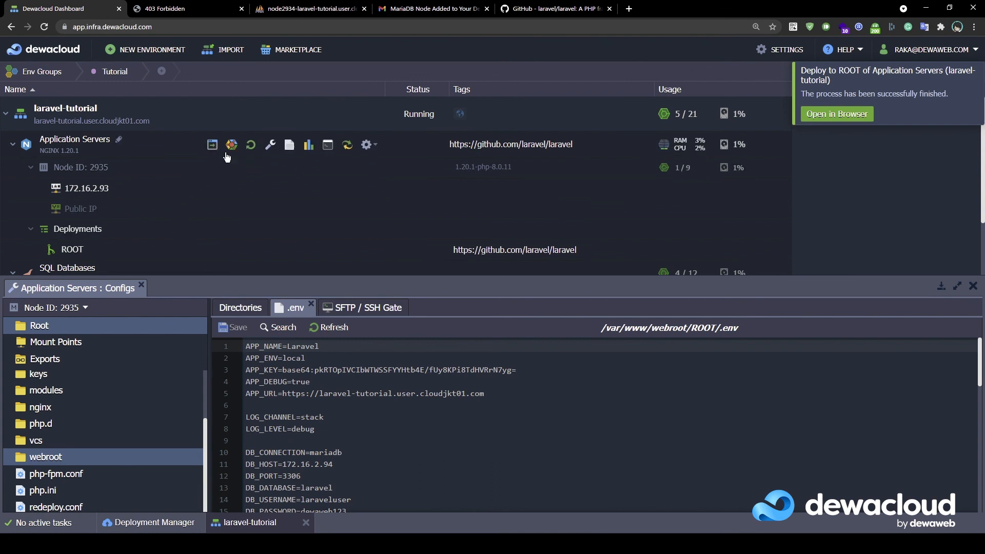
Restart the NGINX application server nodes, dismiss the notifications, and open the site's Laravel welcome page
{"action": "left_click", "coordinate": [250, 144]}
{"action": "left_click", "coordinate": [467, 306]}
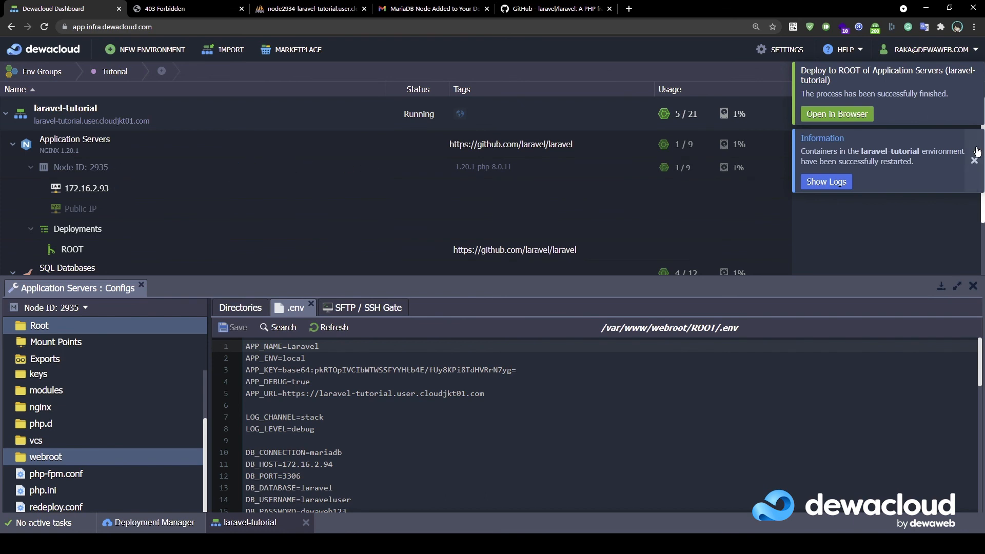
{"action": "left_click", "coordinate": [974, 160]}
{"action": "left_click", "coordinate": [974, 95]}
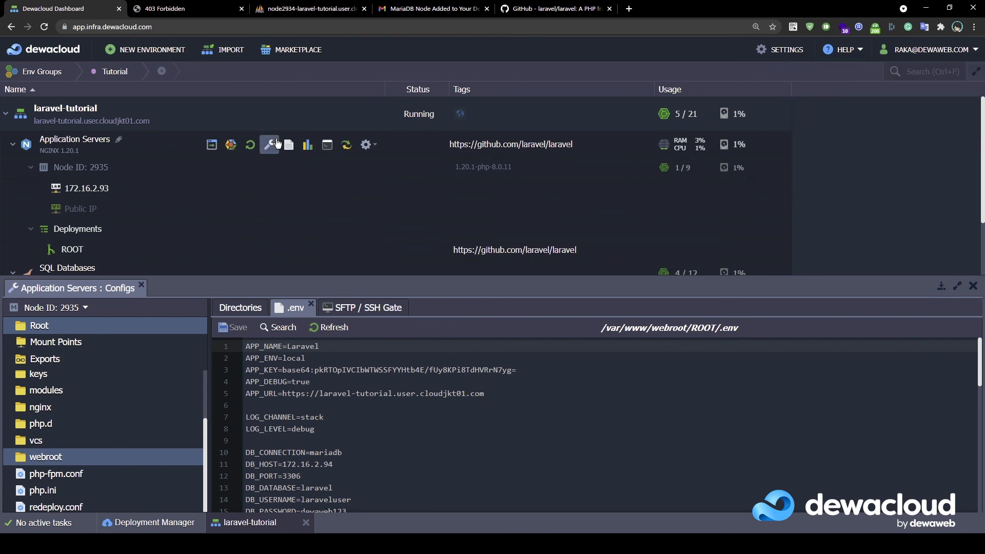
{"action": "left_click", "coordinate": [109, 122]}
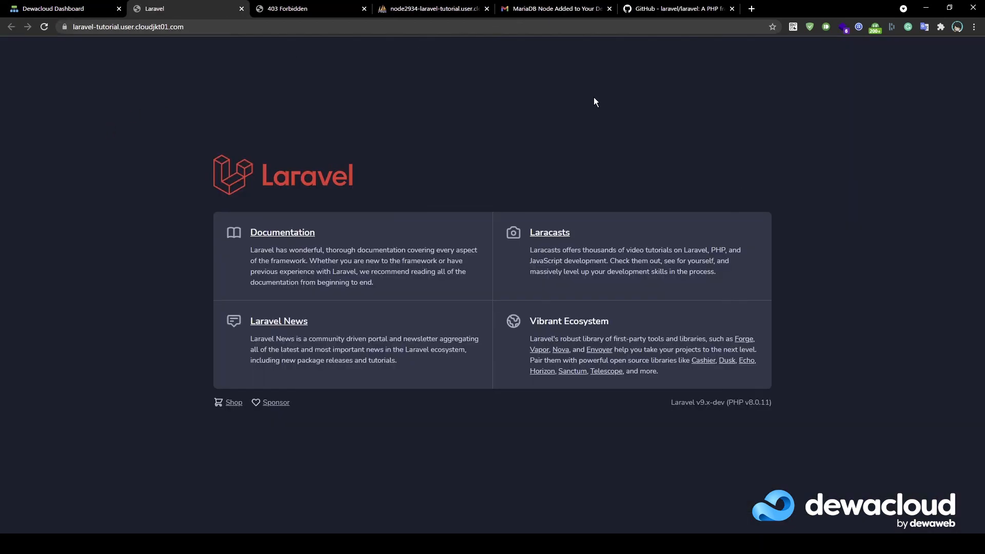